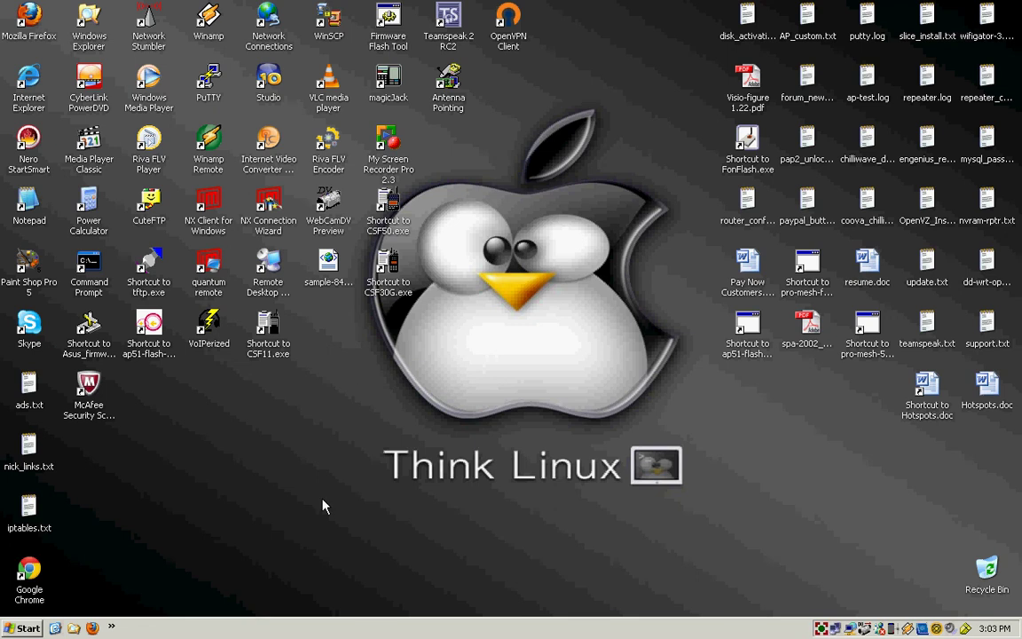
Step: Launch Firefox to load the East Lake Resort captive portal login page
click(94, 628)
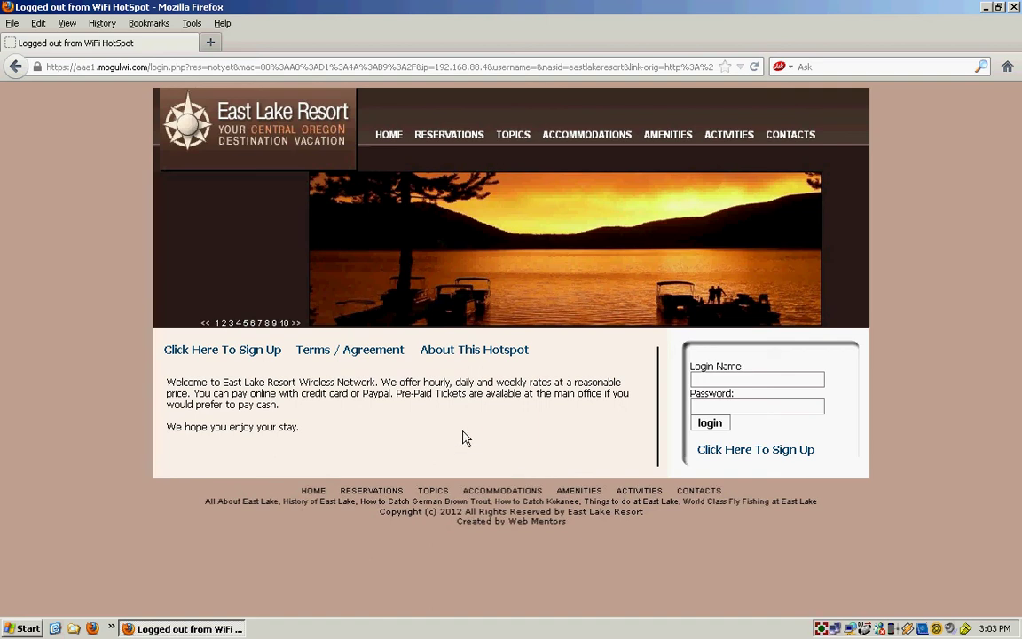
click(227, 353)
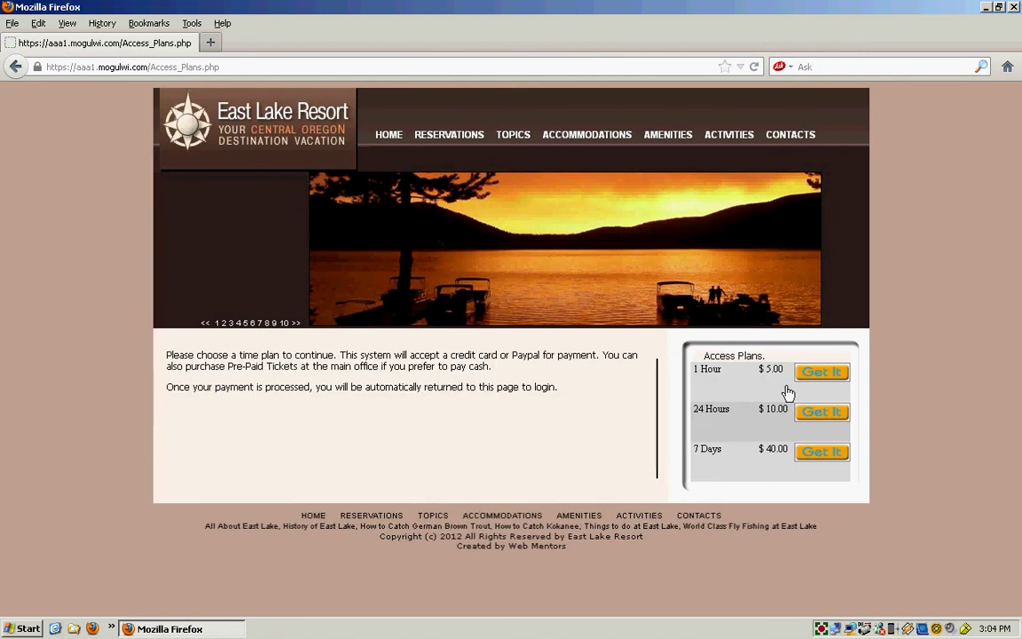
click(830, 375)
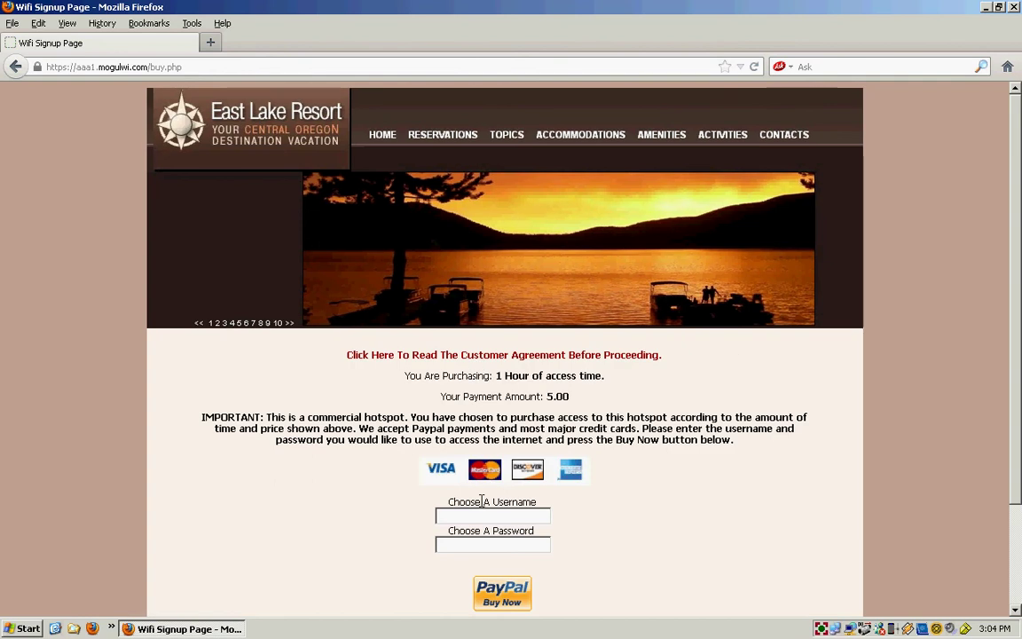
click(513, 517)
click(513, 517)
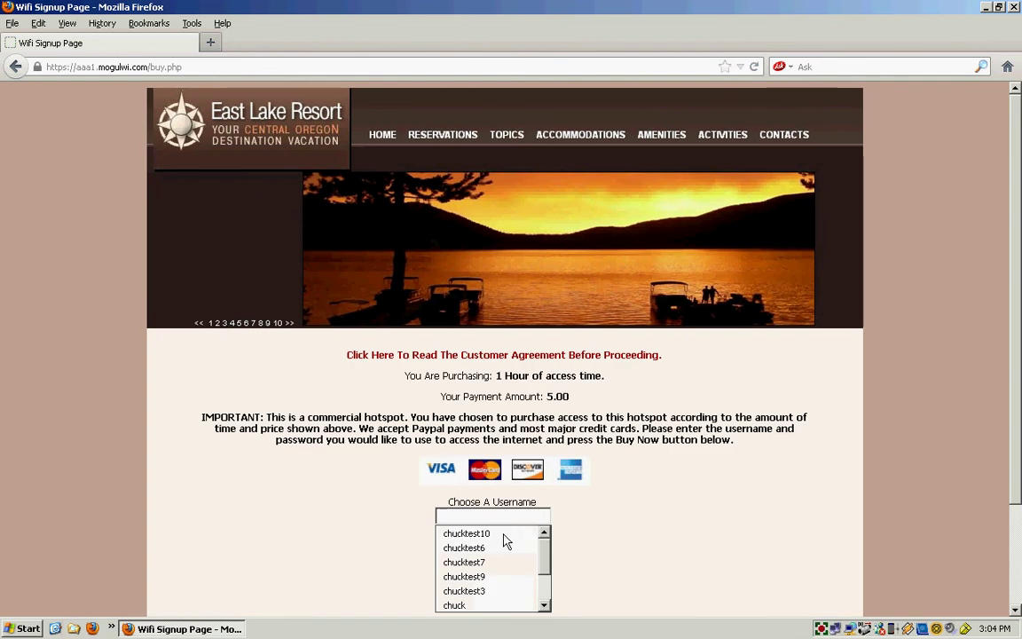
click(497, 559)
click(488, 544)
click(489, 545)
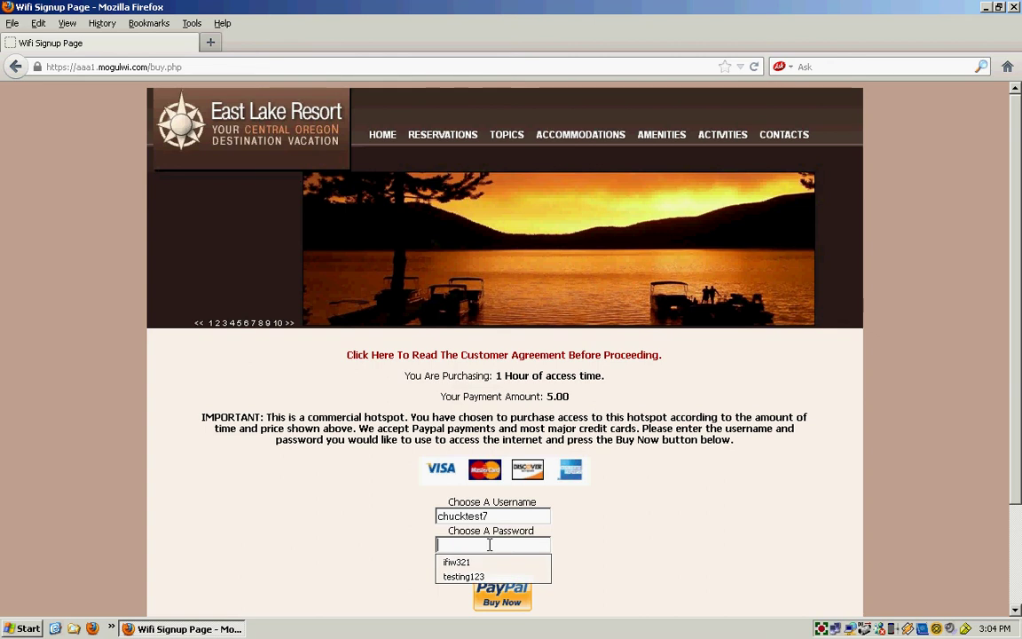
click(461, 559)
click(502, 602)
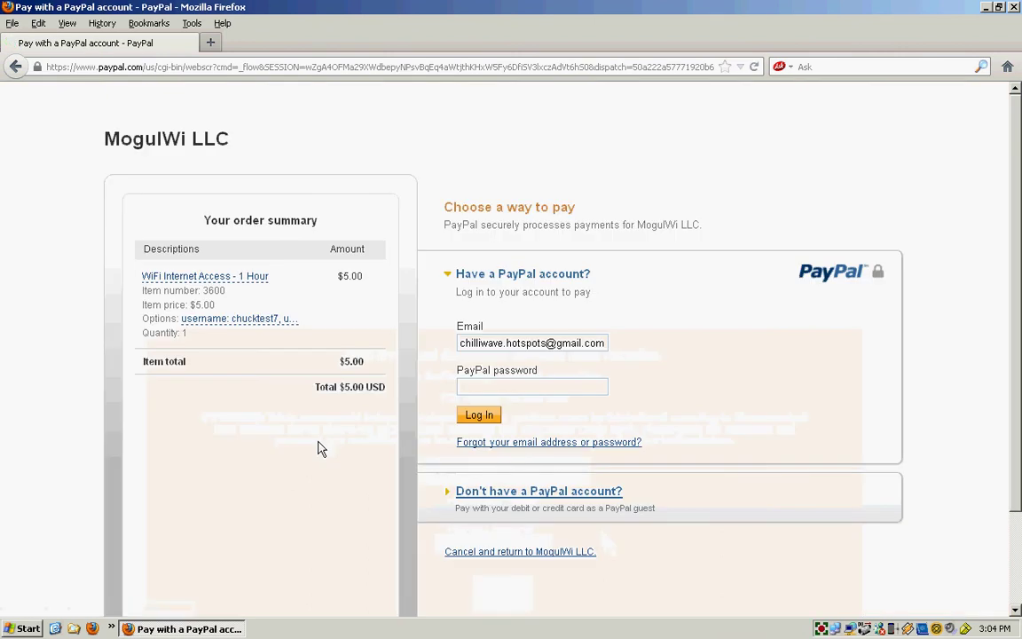
click(1007, 67)
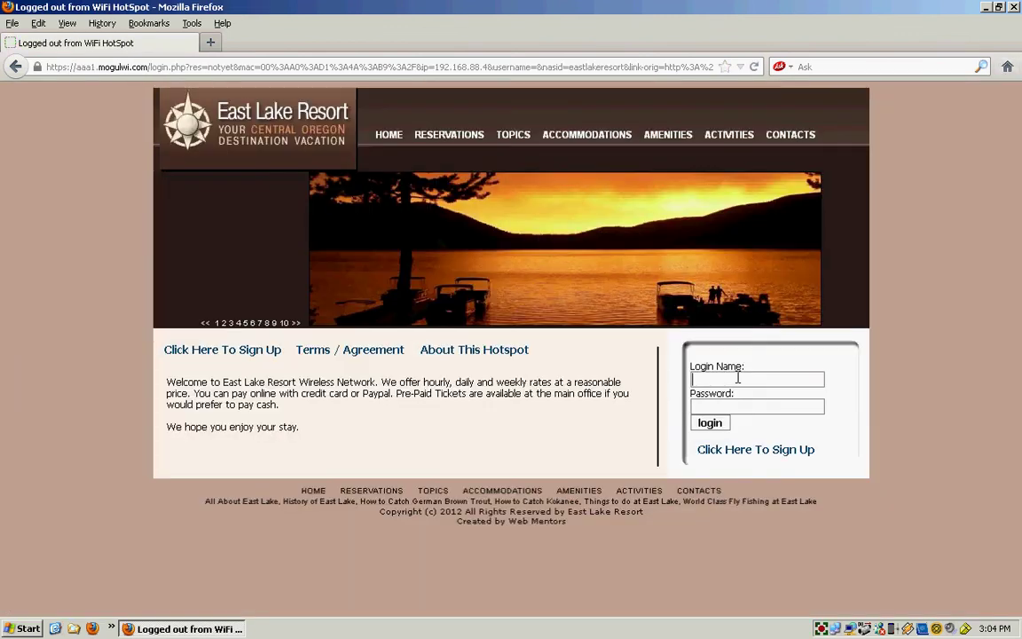
Step: Log in to the hotspot with a saved login name and minimize the status window
click(746, 379)
scroll(719, 443, down, 2)
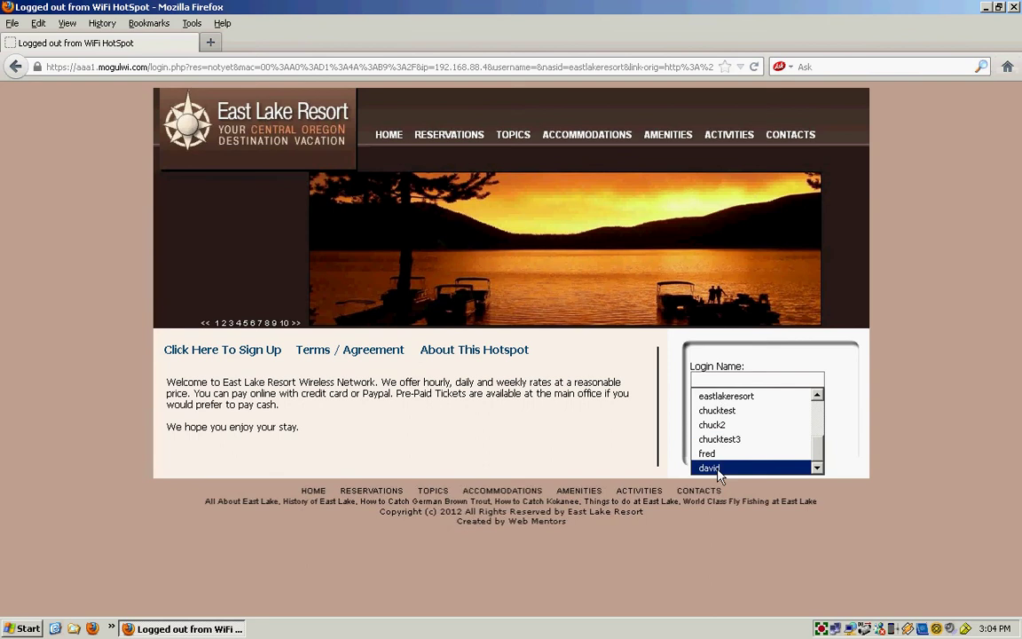
click(710, 467)
click(710, 424)
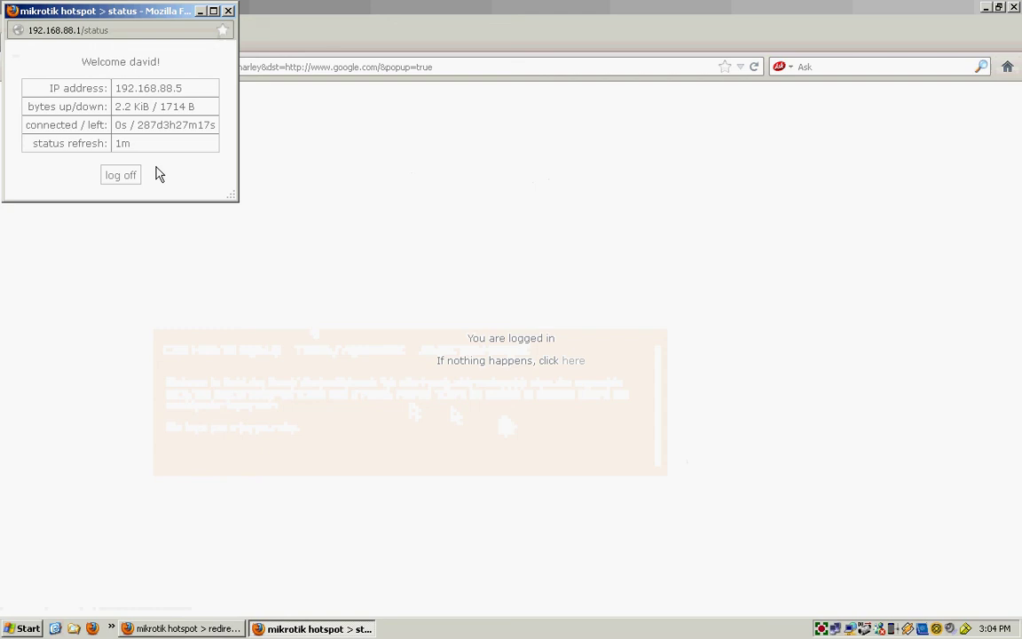
click(201, 11)
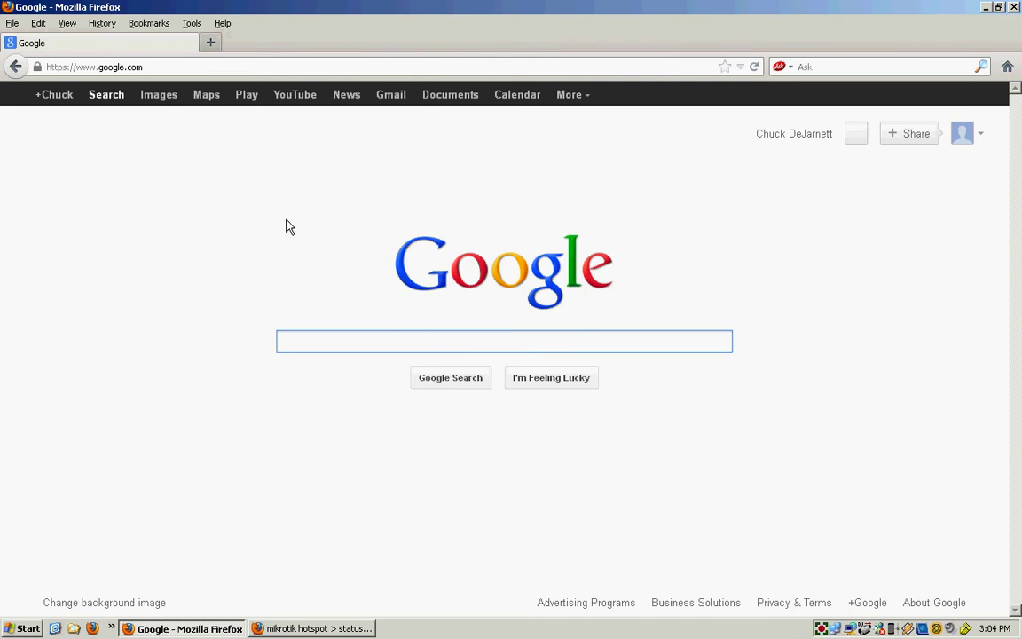
Step: Run the Speakeasy speed test against Los Angeles, CA: 13.78 Mbps down, 5.06 Mbps up
click(146, 24)
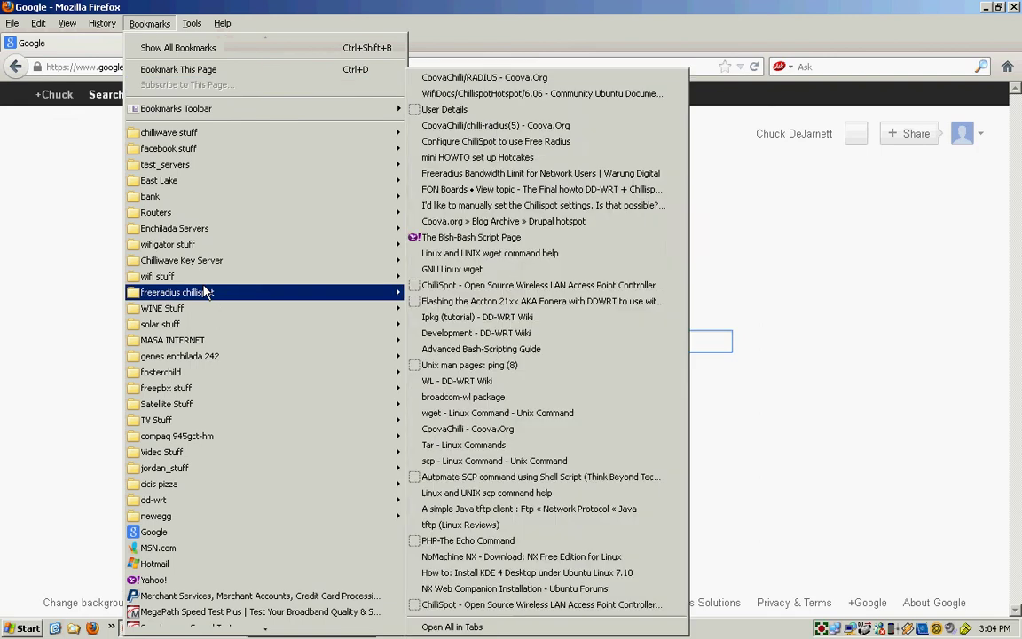
scroll(197, 528, down, 4)
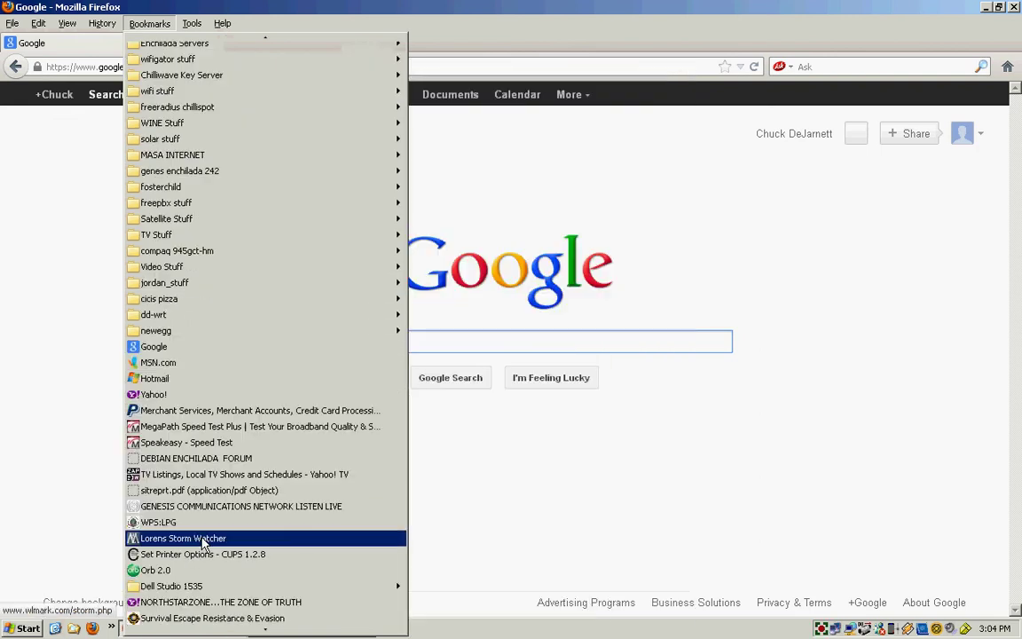
click(180, 444)
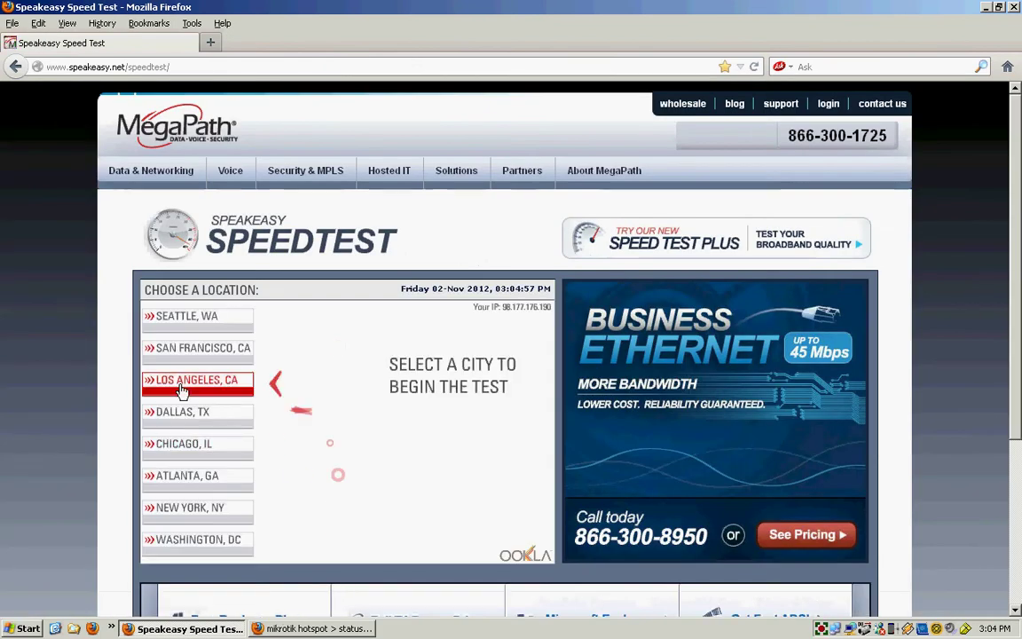
click(184, 384)
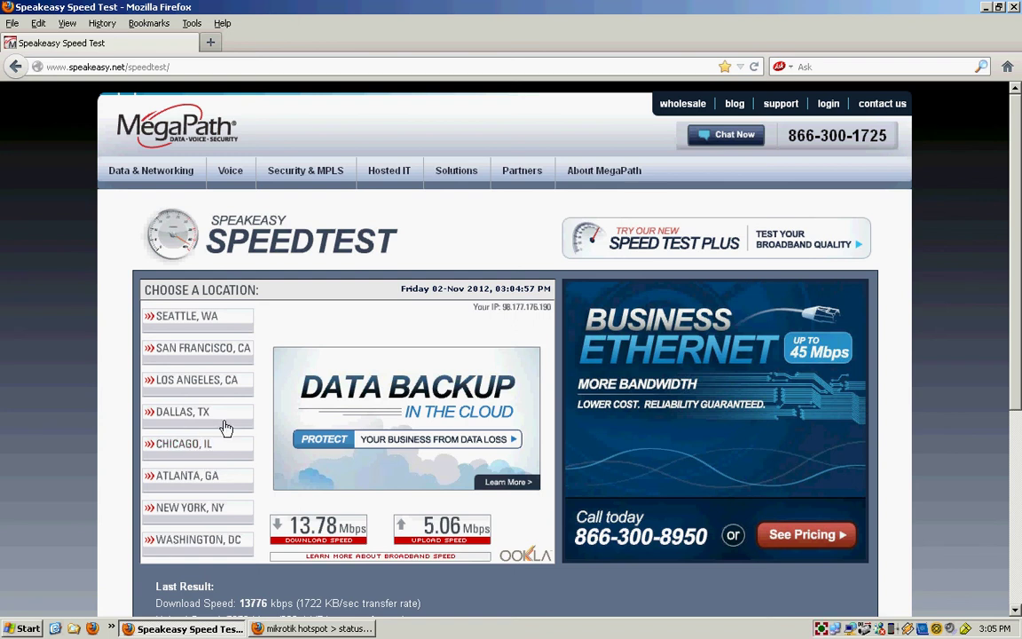
Step: Go to mogulwi.com and open its Register page for a new Dashboard account
click(144, 66)
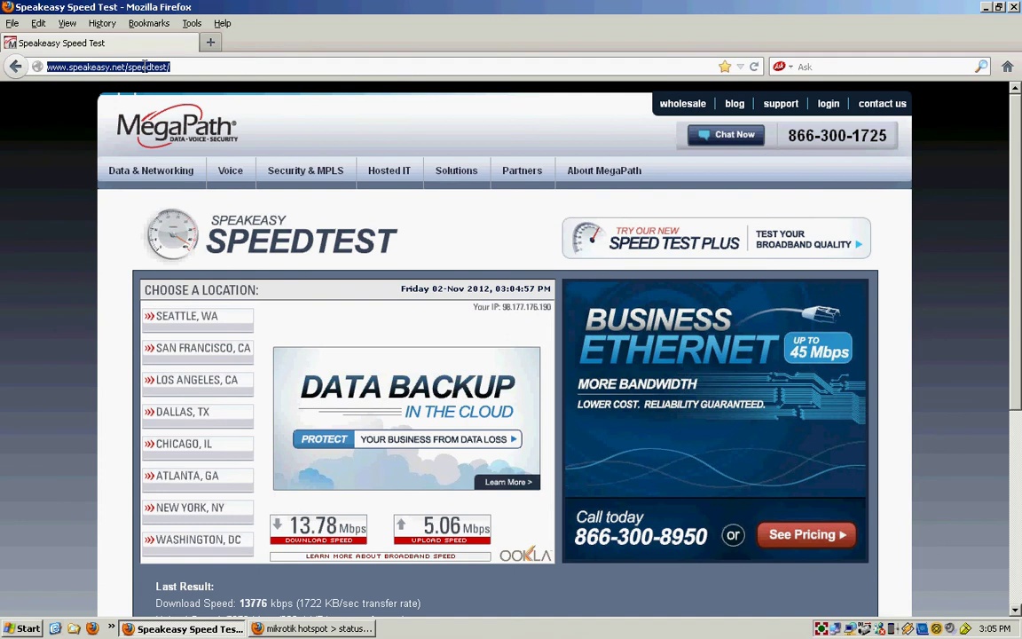
text(mogulwi.com/)
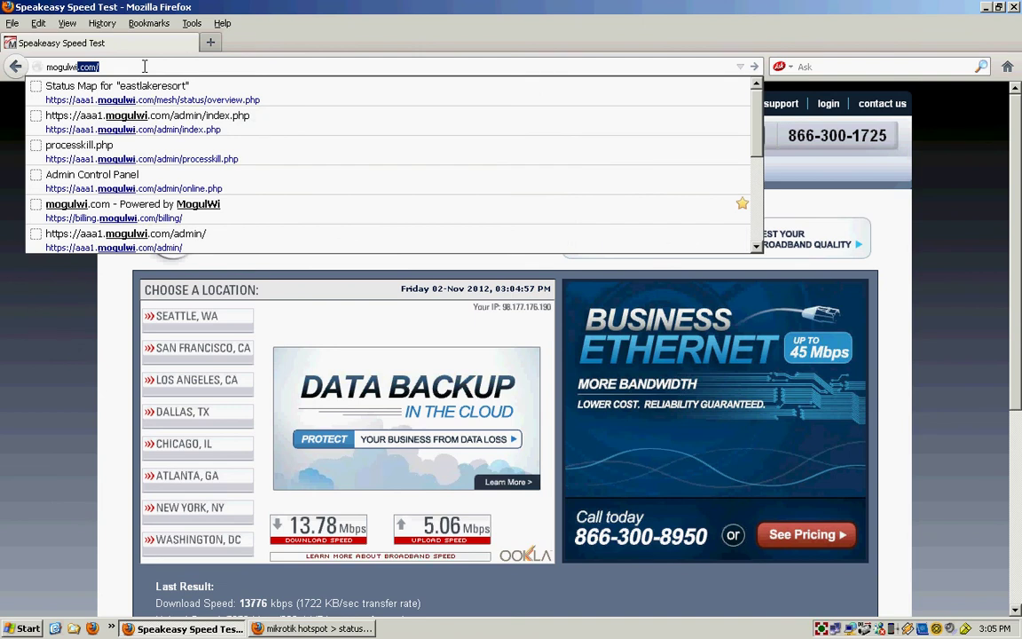
key(Right)
key(Return)
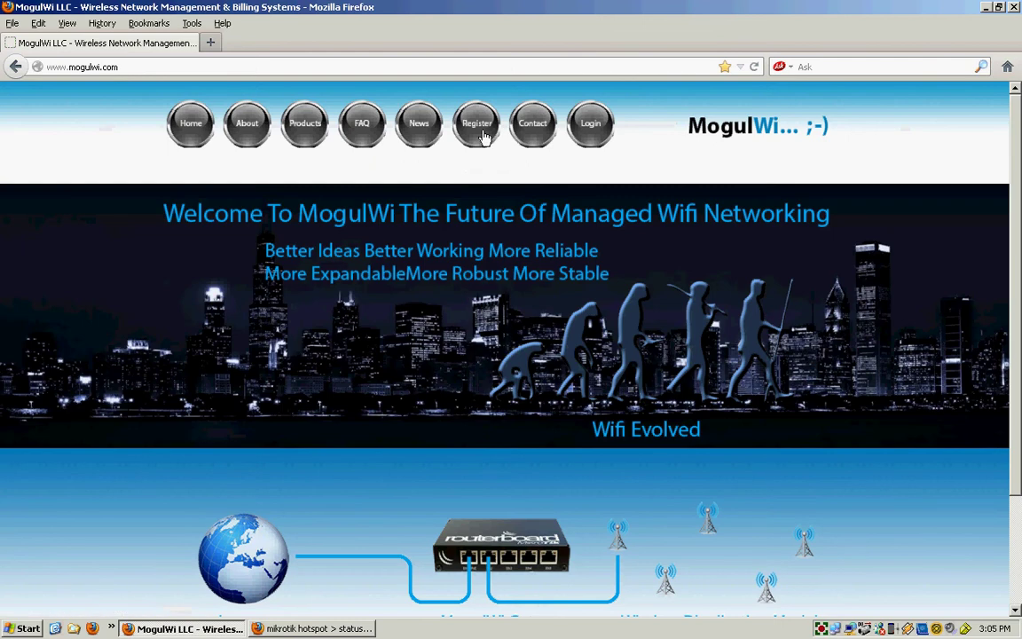
click(480, 133)
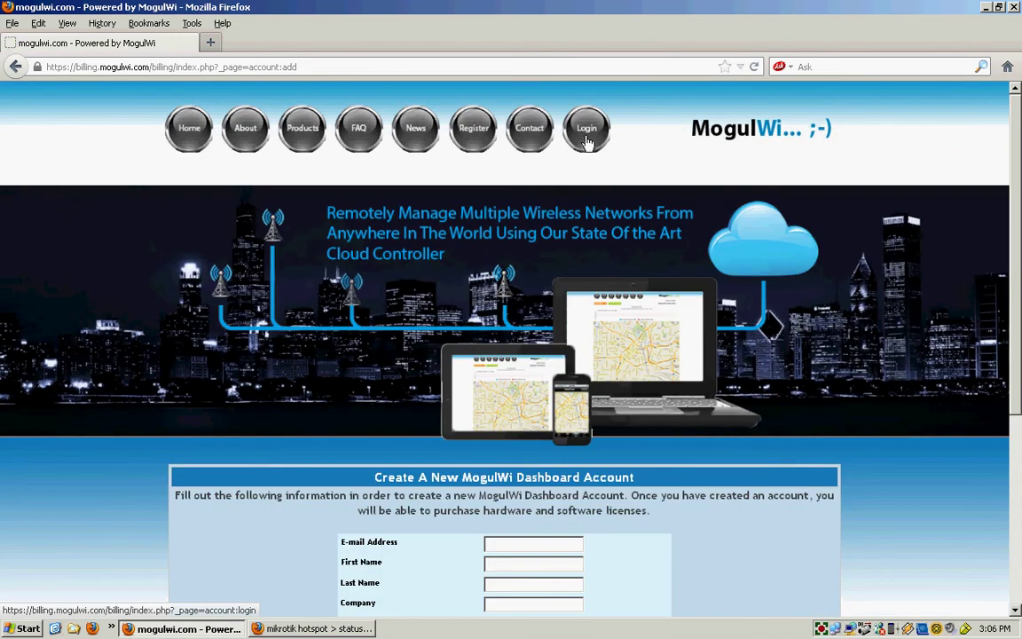
Step: Sign in to the MogulWi account from its login page
click(588, 137)
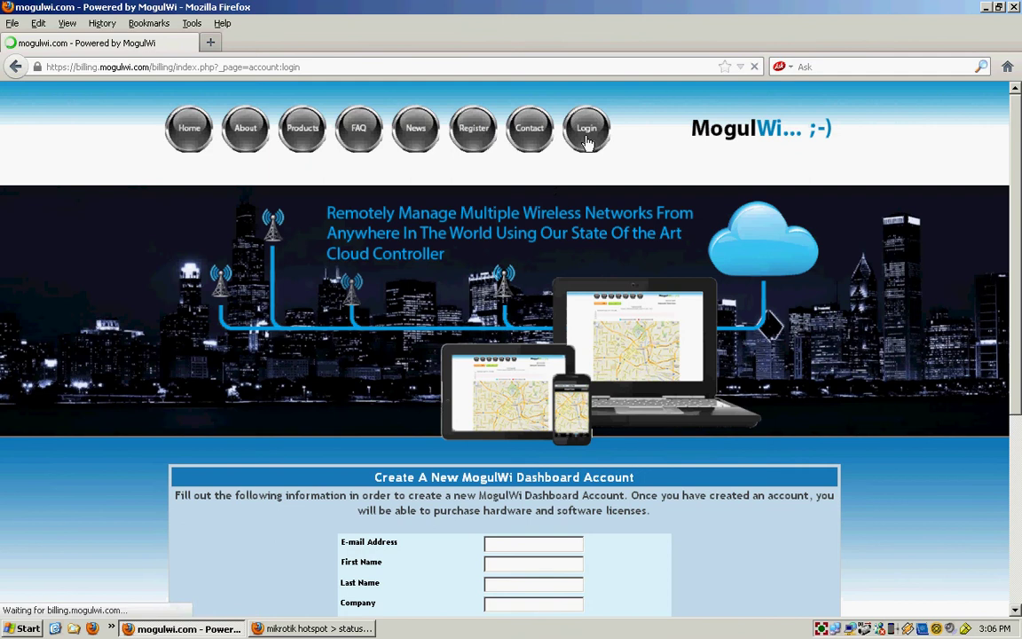
scroll(223, 436, down, 4)
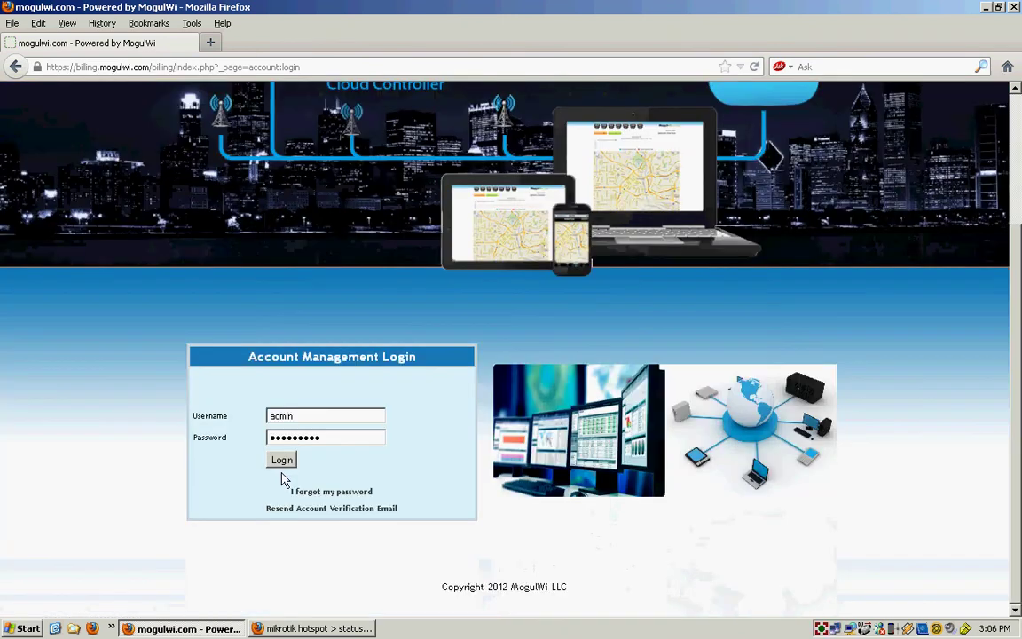
click(282, 461)
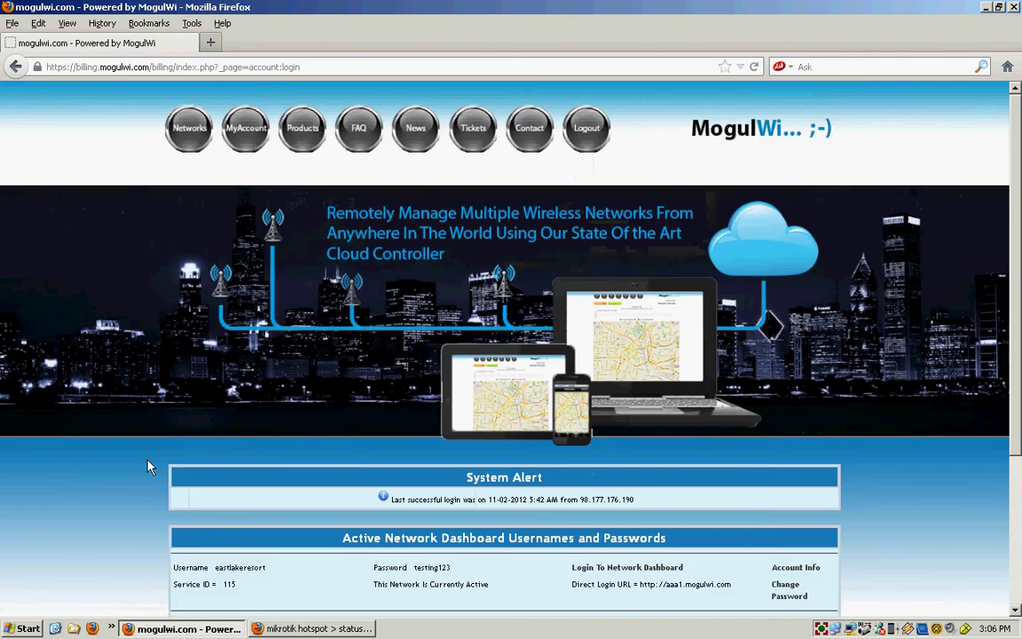
scroll(149, 465, down, 5)
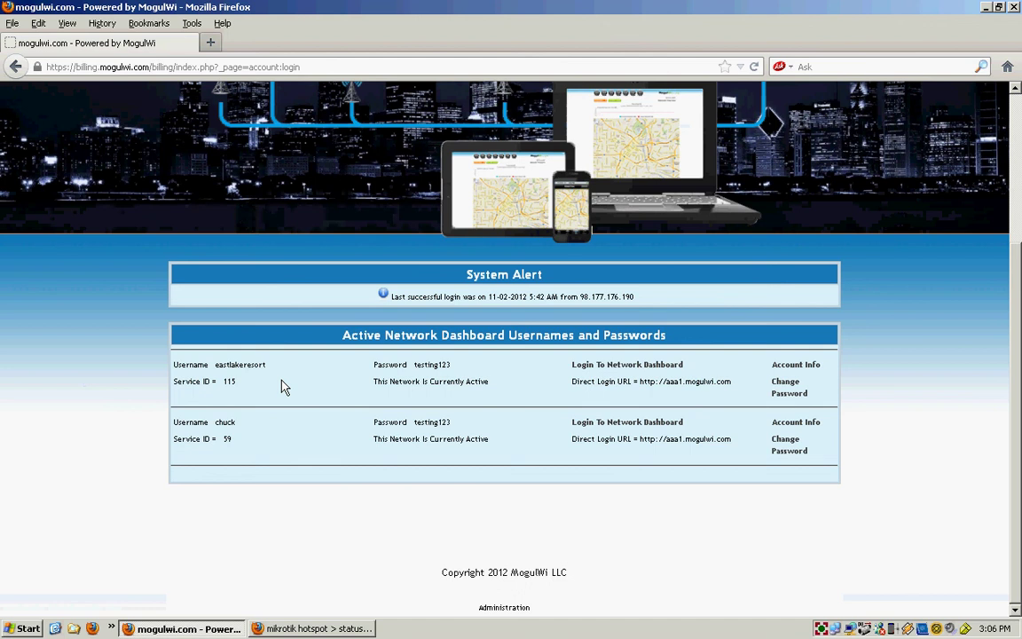
Step: Browse the Wireless LAN catalogue from gateway controllers down to hotspot network plans
scroll(282, 386, up, 5)
click(286, 127)
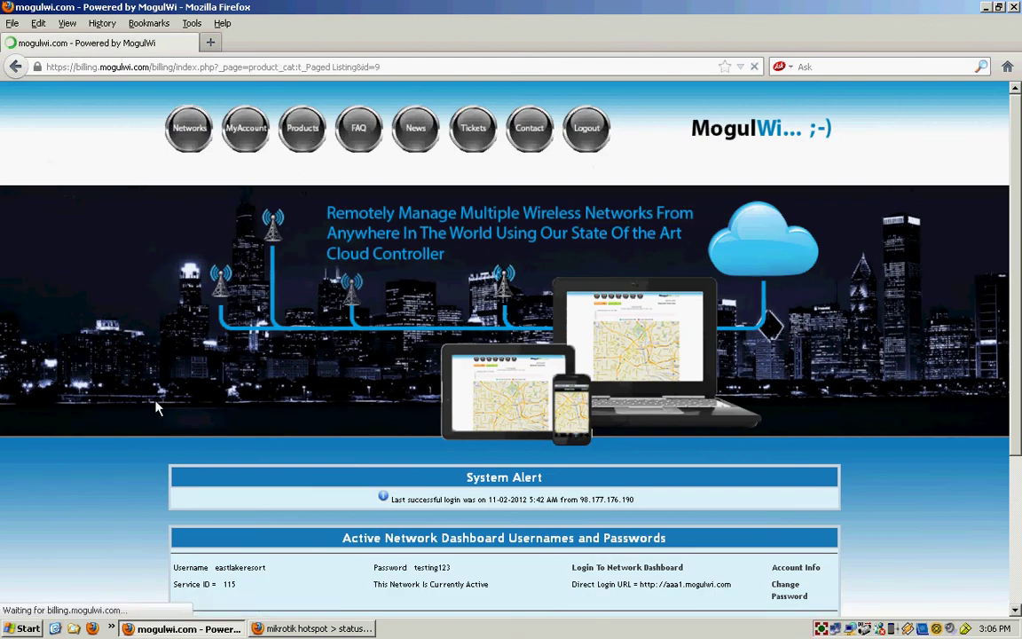
scroll(111, 444, down, 8)
scroll(115, 458, down, 1)
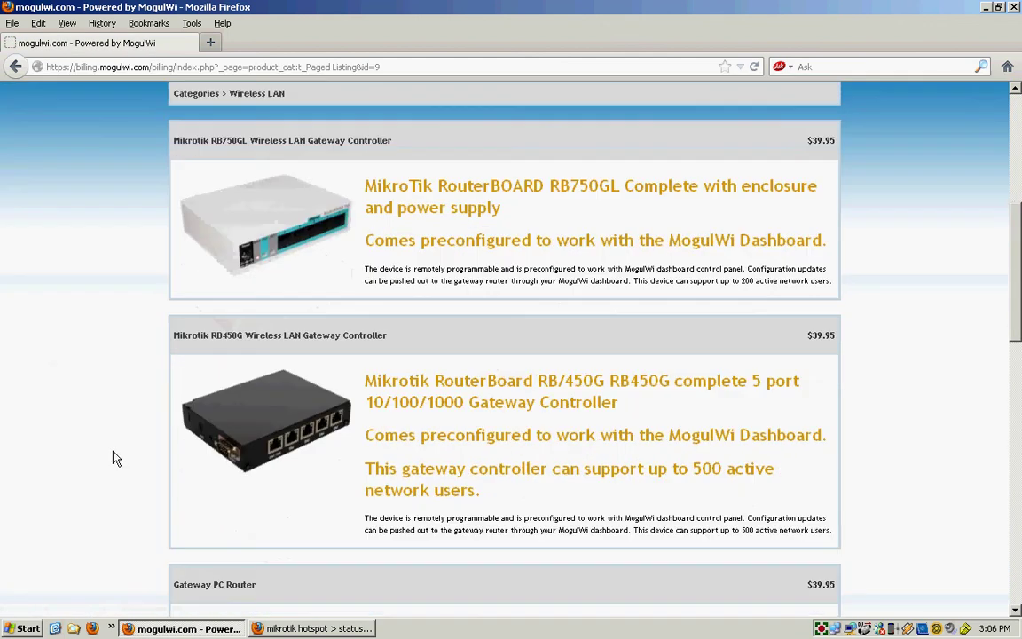
scroll(115, 458, down, 3)
scroll(116, 457, up, 3)
scroll(115, 458, down, 3)
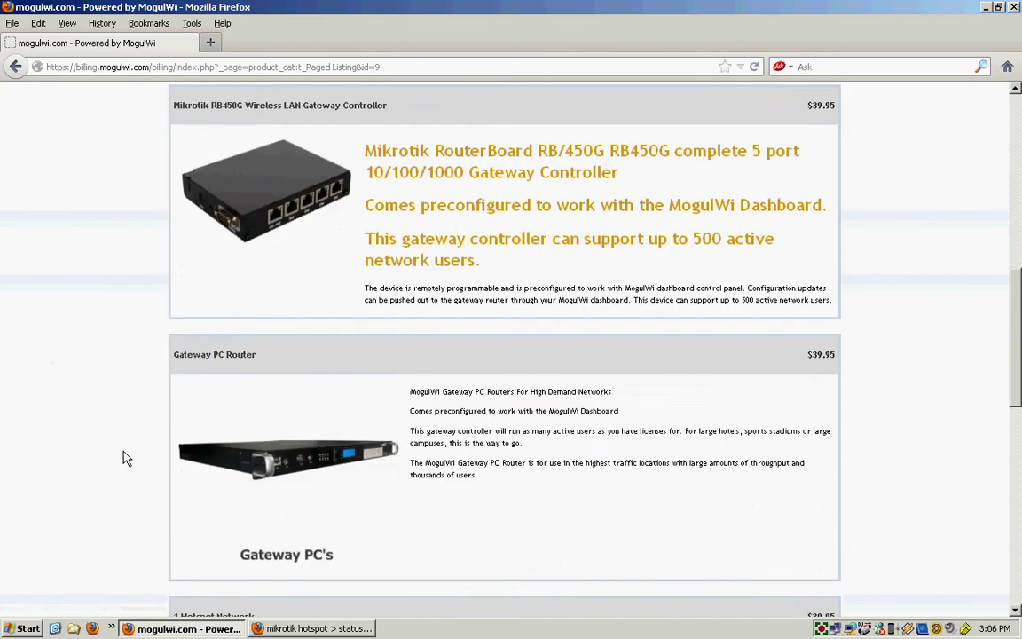
scroll(125, 457, down, 6)
scroll(125, 458, down, 3)
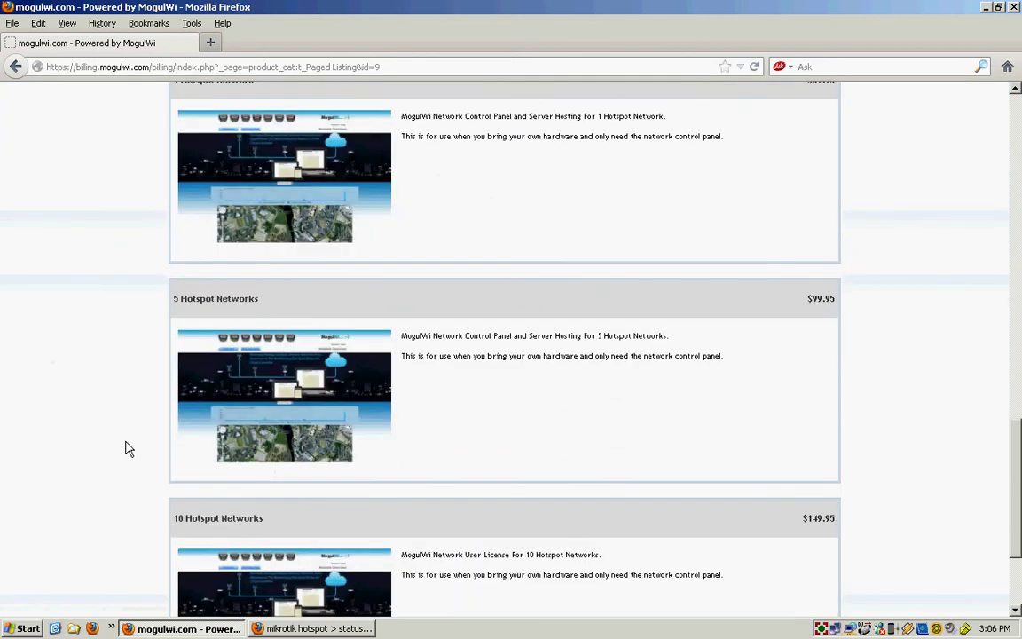
scroll(125, 447, up, 2)
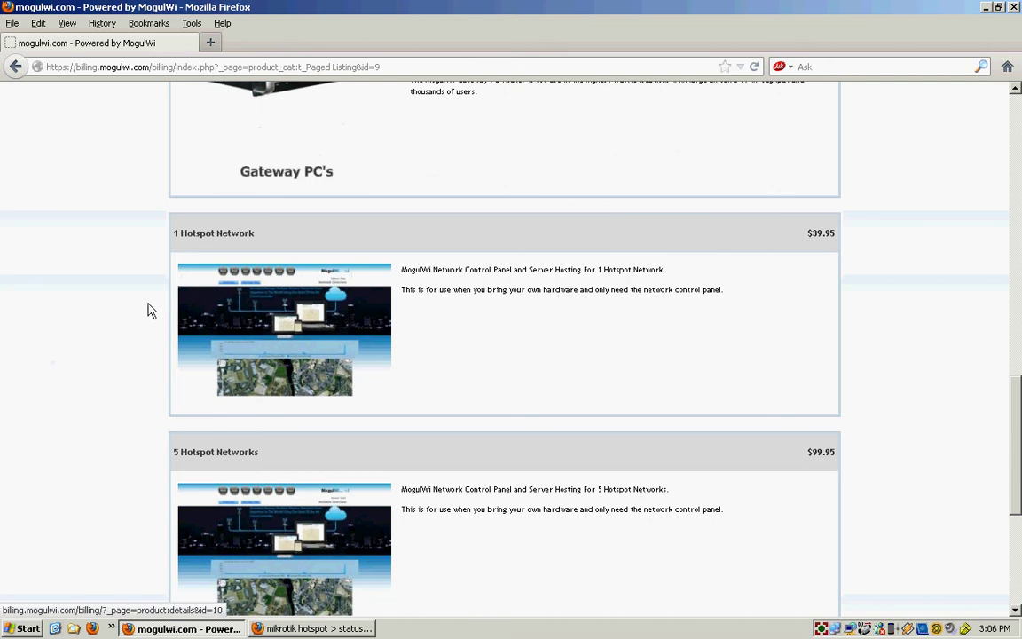
scroll(148, 308, up, 12)
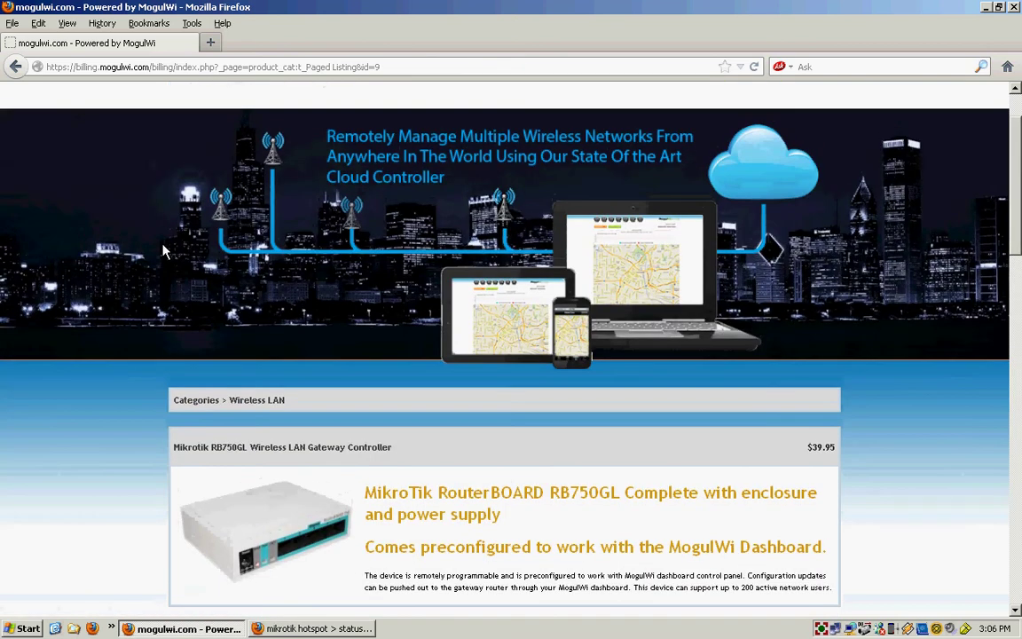
scroll(155, 248, up, 2)
Step: Switch the eastlakeresort network map on the dashboard overview to Hybrid view
click(123, 258)
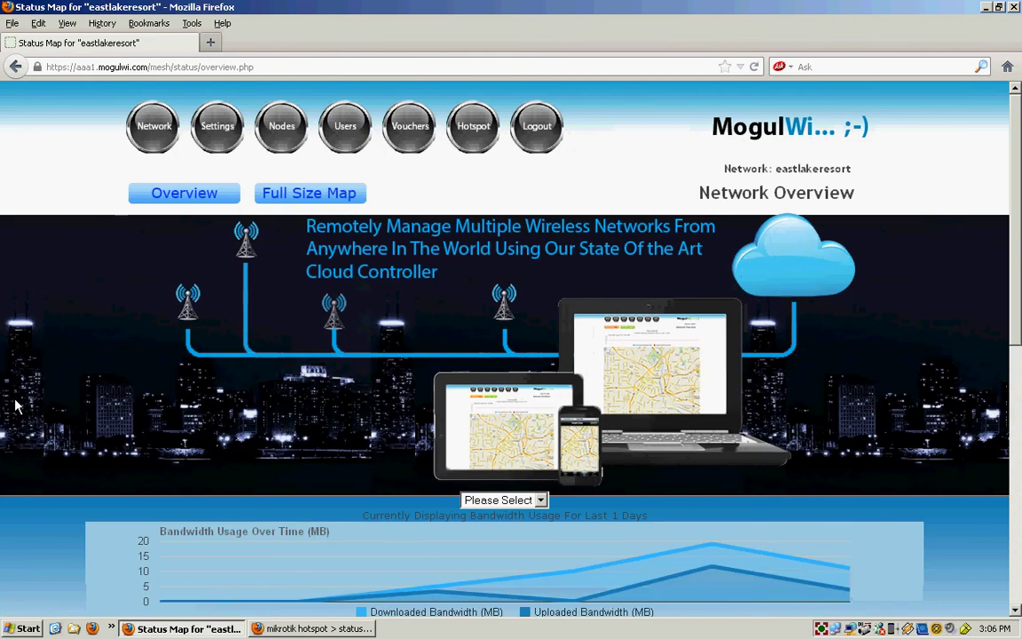
scroll(14, 404, down, 10)
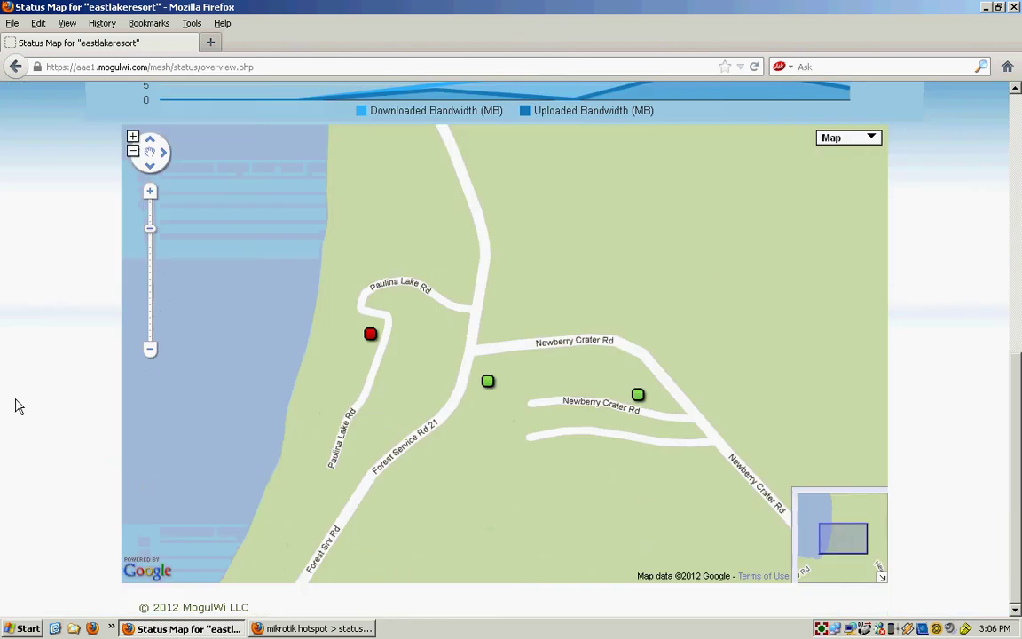
click(841, 140)
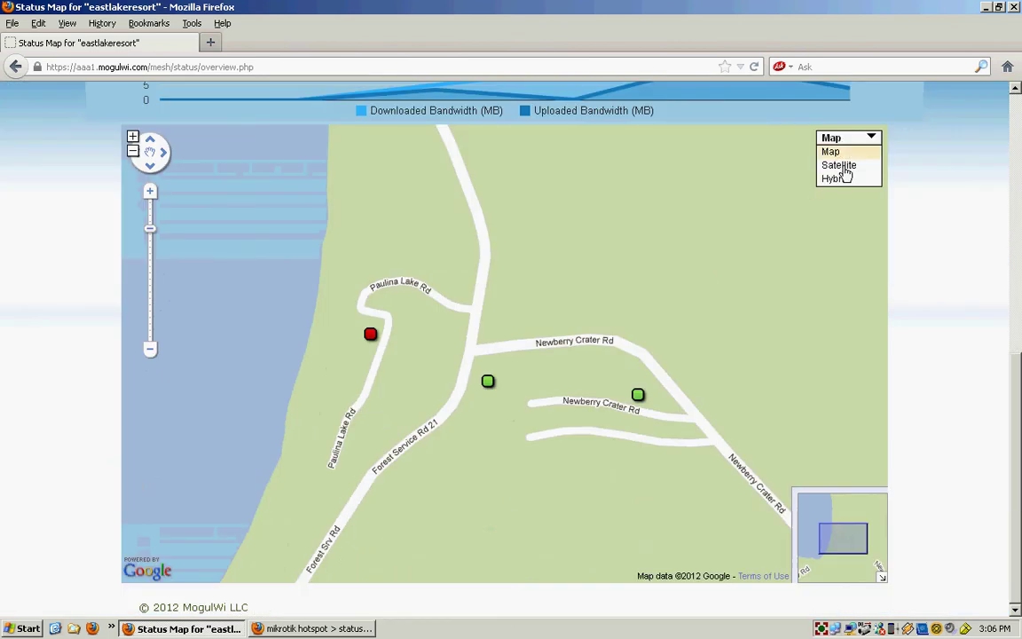
click(837, 179)
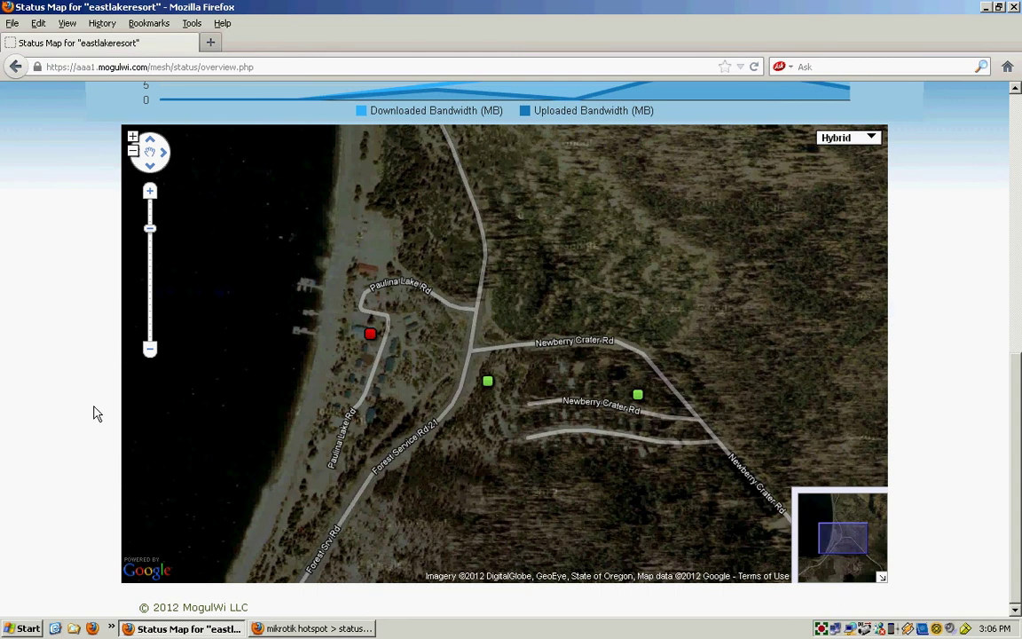
scroll(87, 401, up, 2)
scroll(87, 401, down, 2)
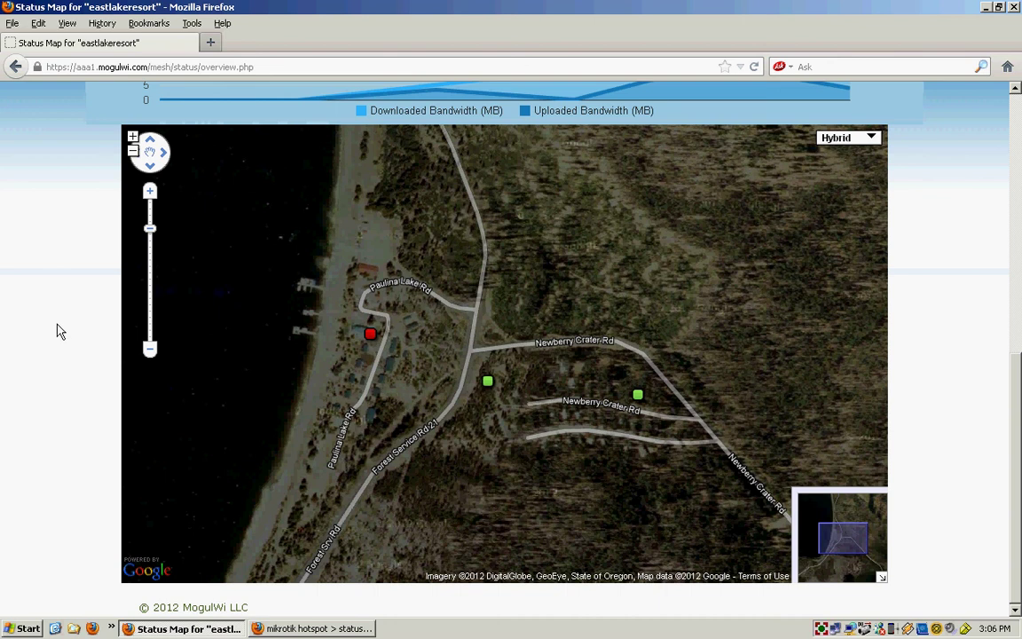
scroll(57, 331, up, 5)
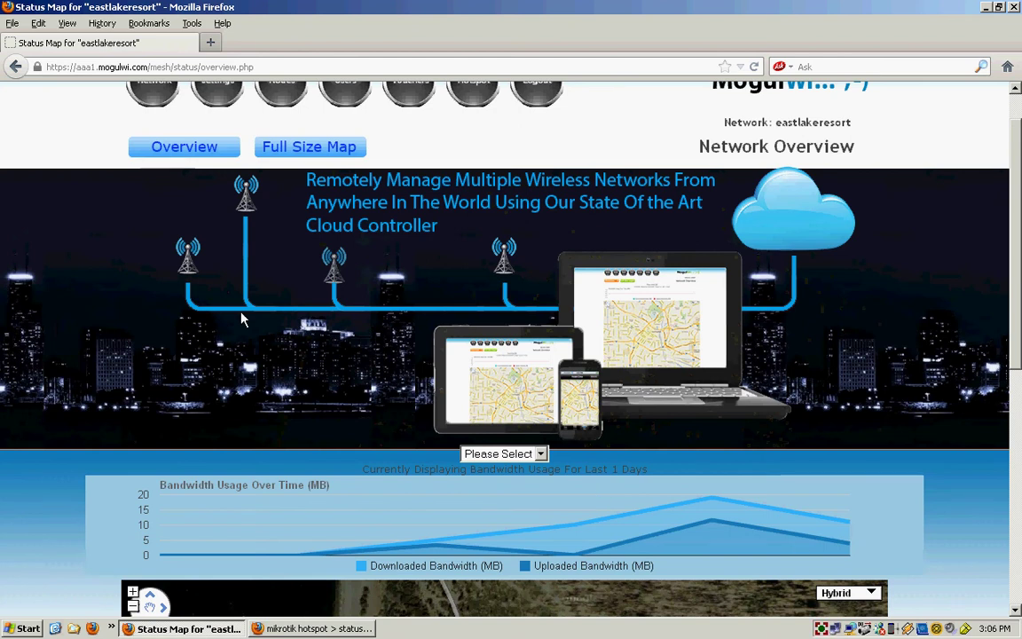
scroll(142, 274, up, 2)
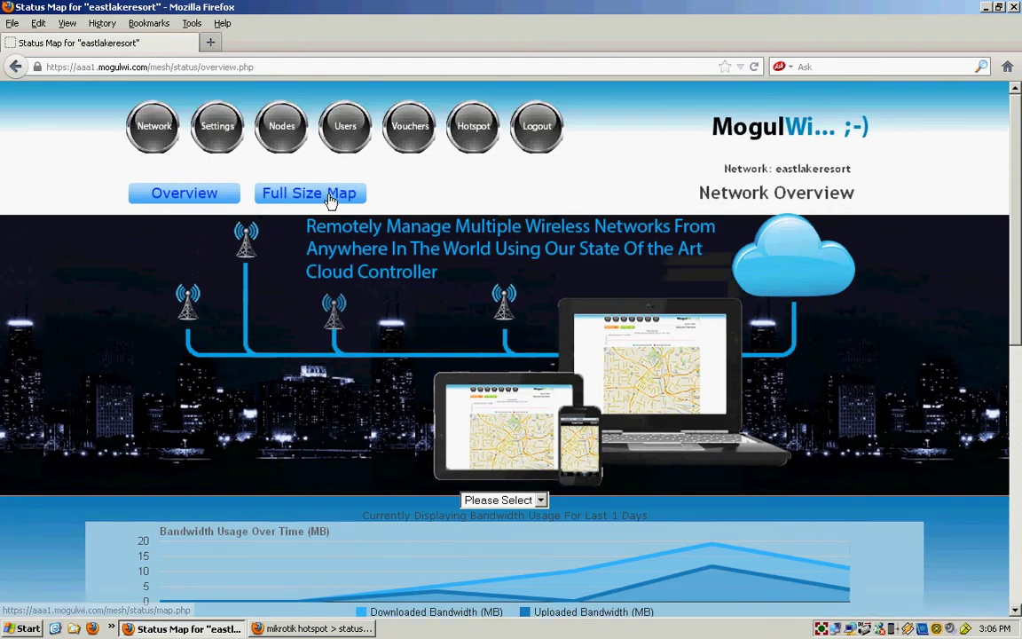
Step: Review the Walled Garden allowed domains in the network settings
click(213, 138)
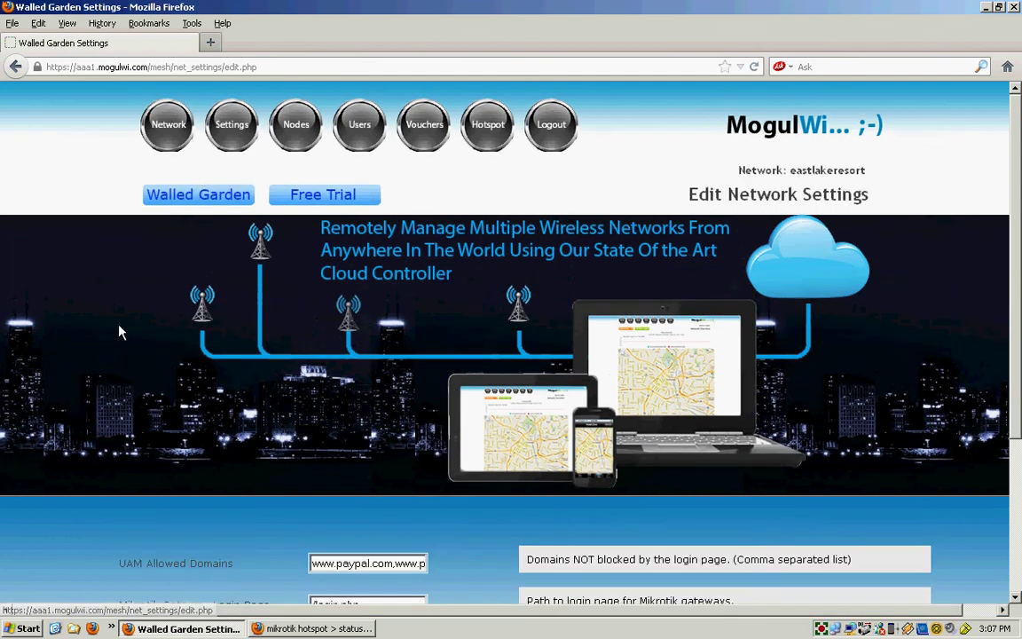
scroll(133, 328, down, 4)
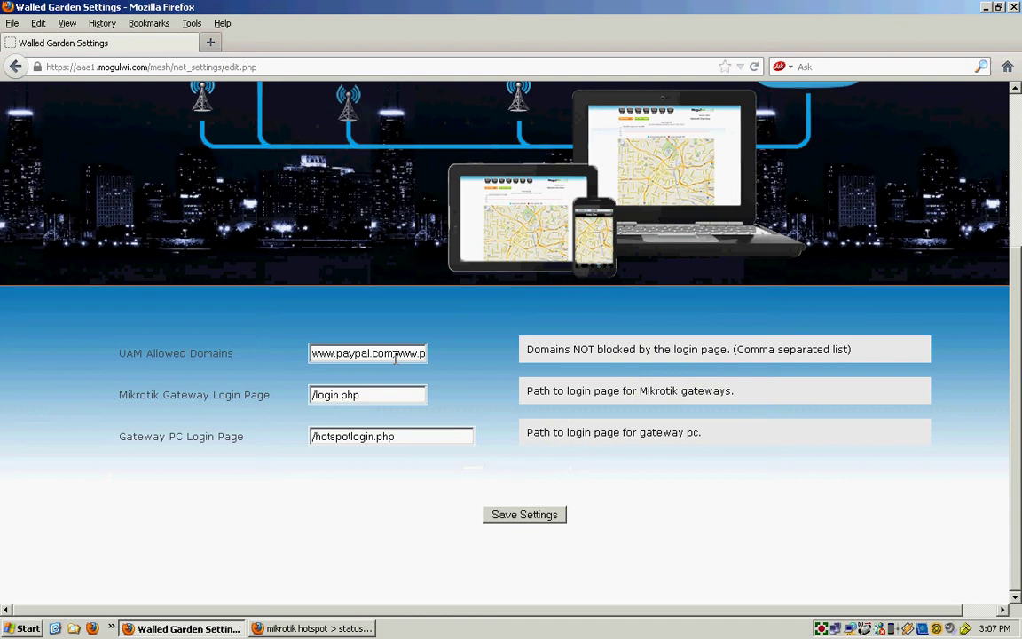
scroll(272, 379, up, 3)
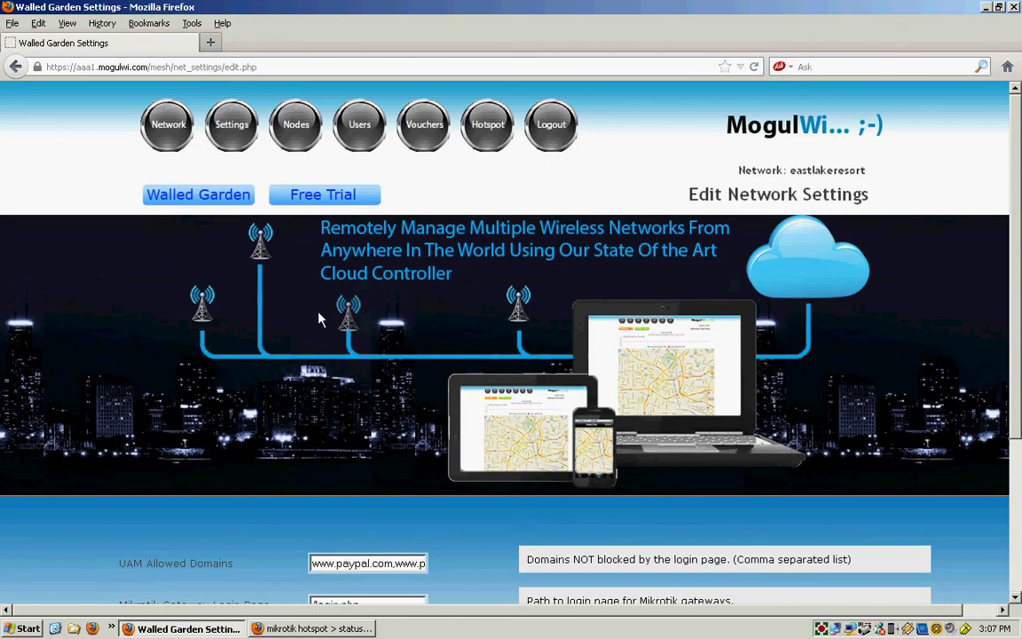
Step: Look over the Free Trial settings: 00:30:00/23:30:00 trial period, 250k/850k rate limit
click(319, 195)
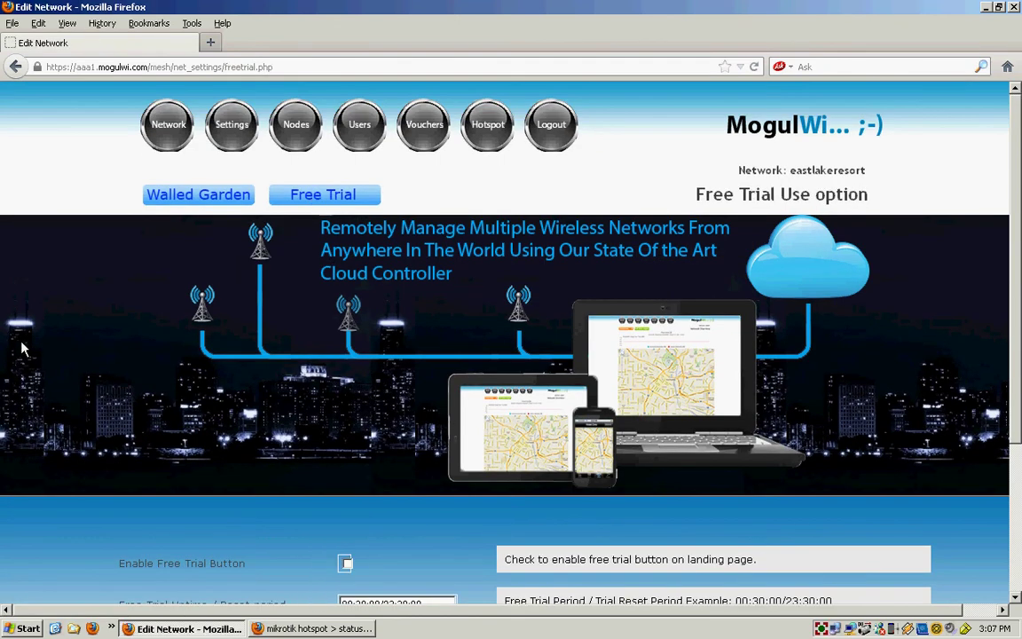
scroll(24, 315, down, 3)
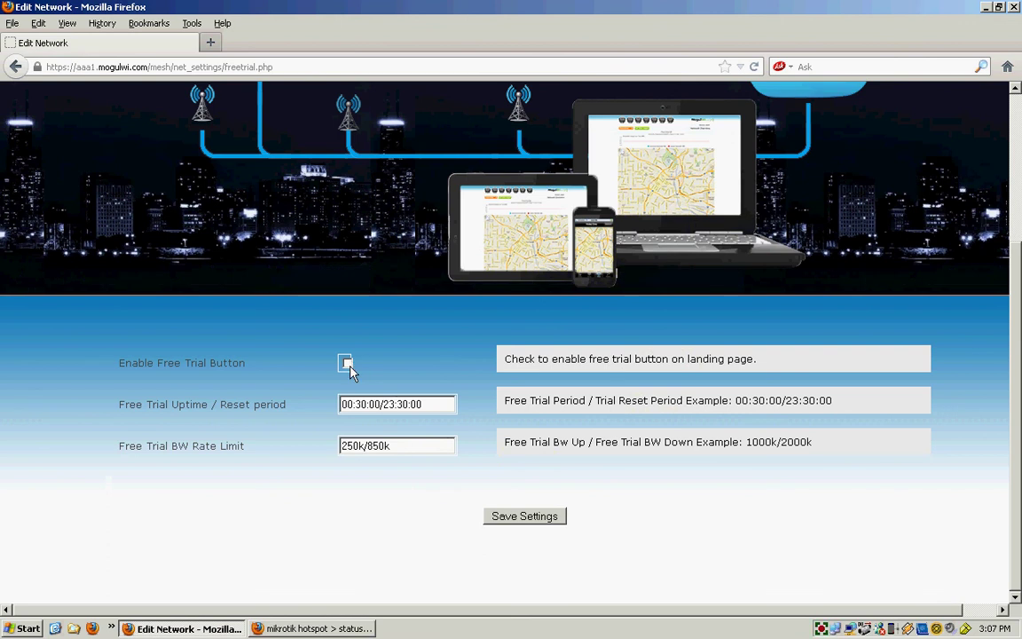
scroll(384, 373, up, 3)
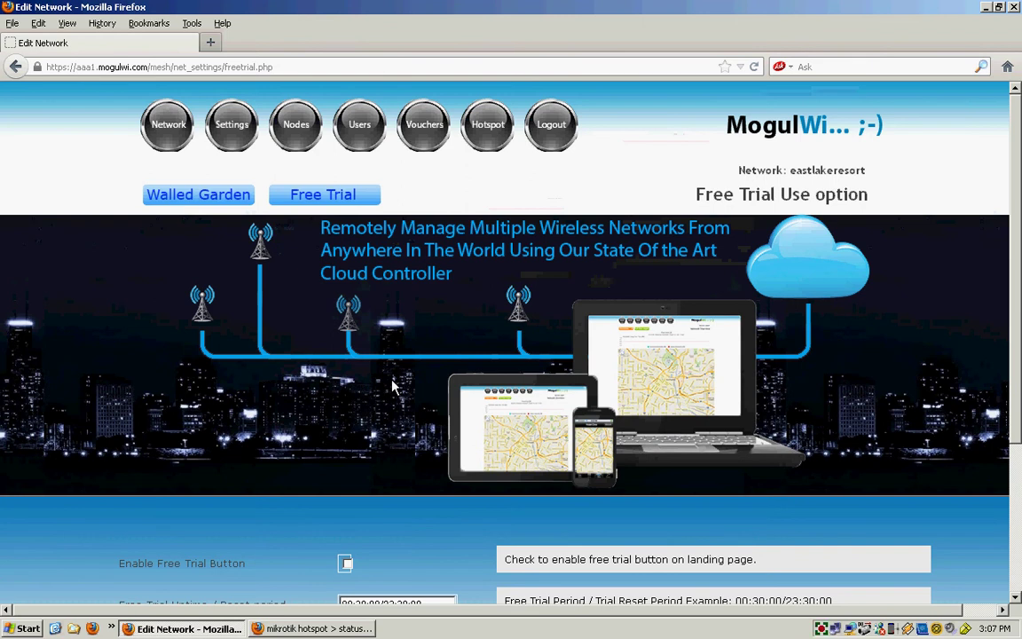
Step: Inspect the Chucks_RB750GL gateway node's details from the Nodes list
click(297, 128)
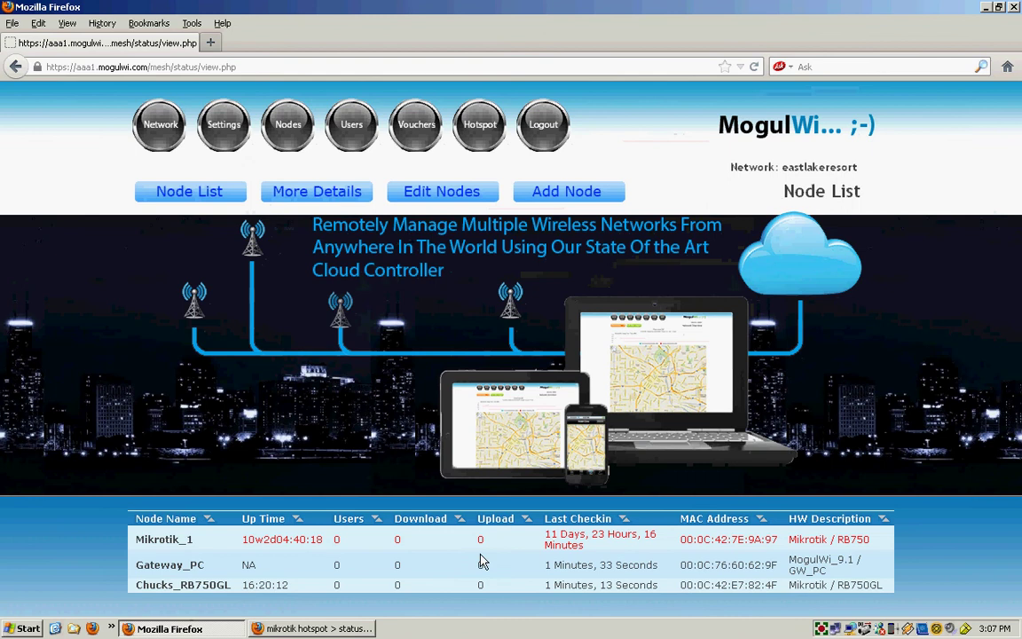
click(166, 587)
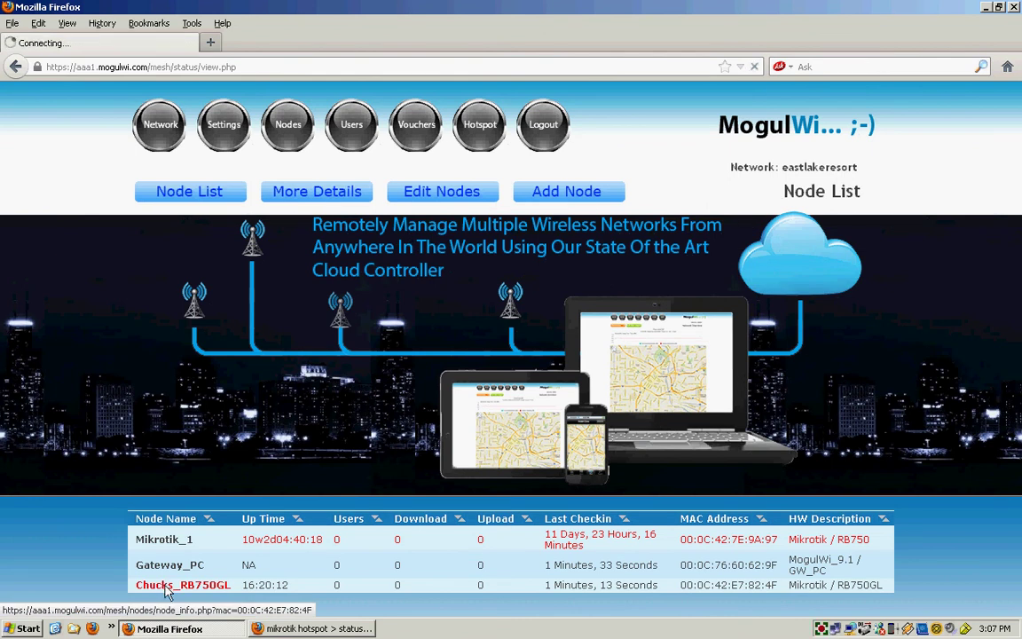
scroll(73, 519, down, 10)
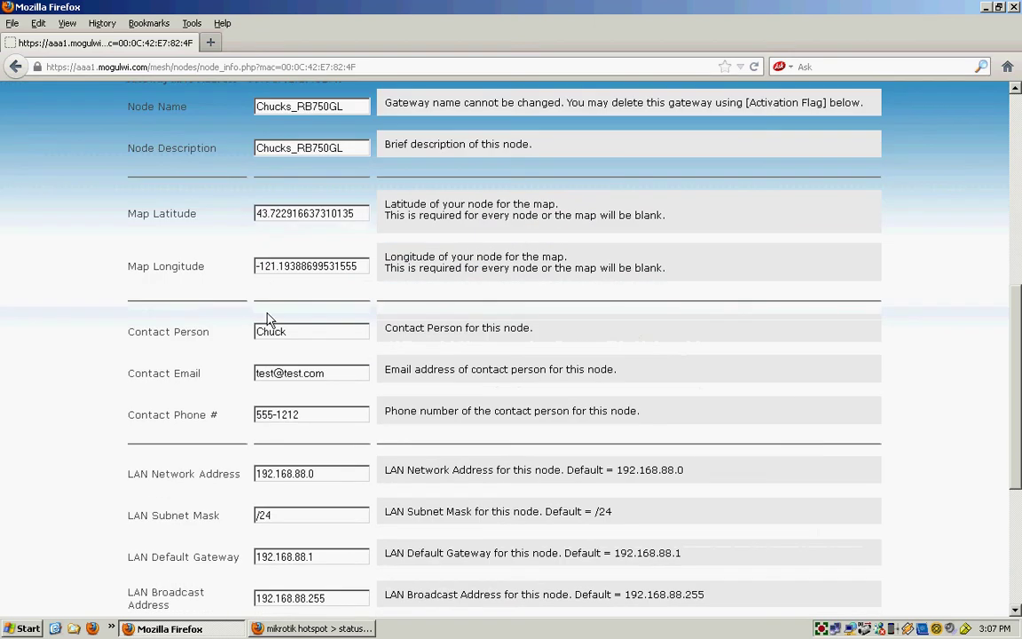
scroll(272, 377, down, 4)
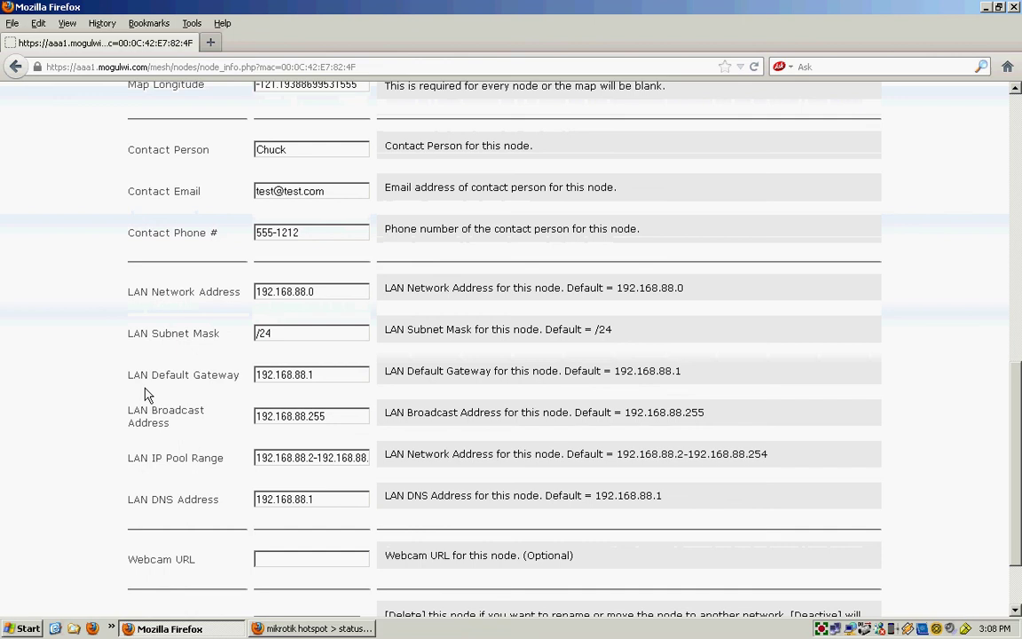
scroll(146, 394, up, 10)
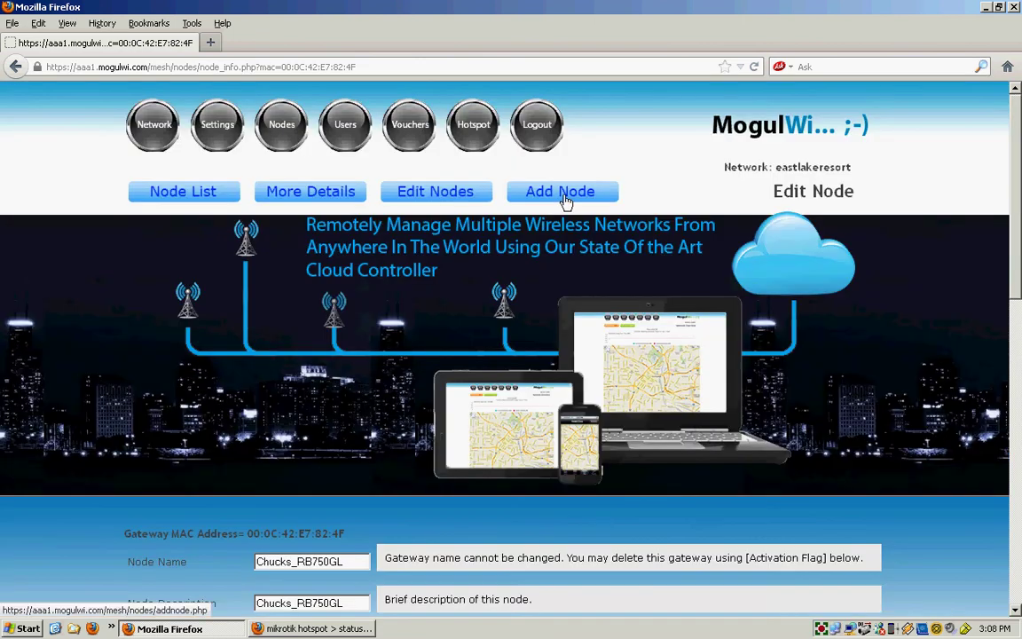
Step: Bring up the empty Add Node form and scroll through its fields
click(565, 198)
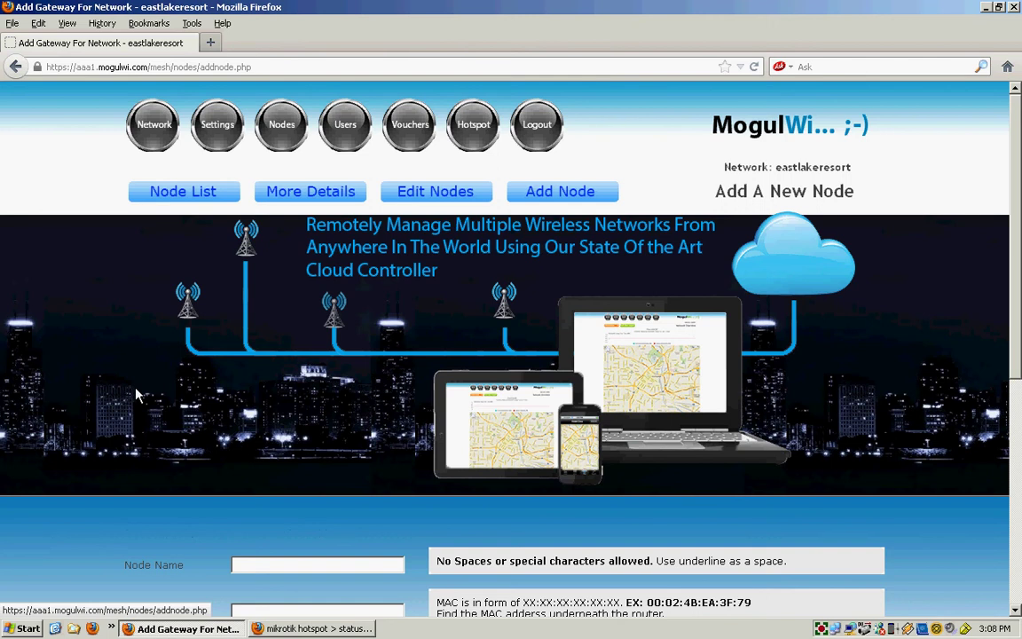
scroll(136, 393, down, 7)
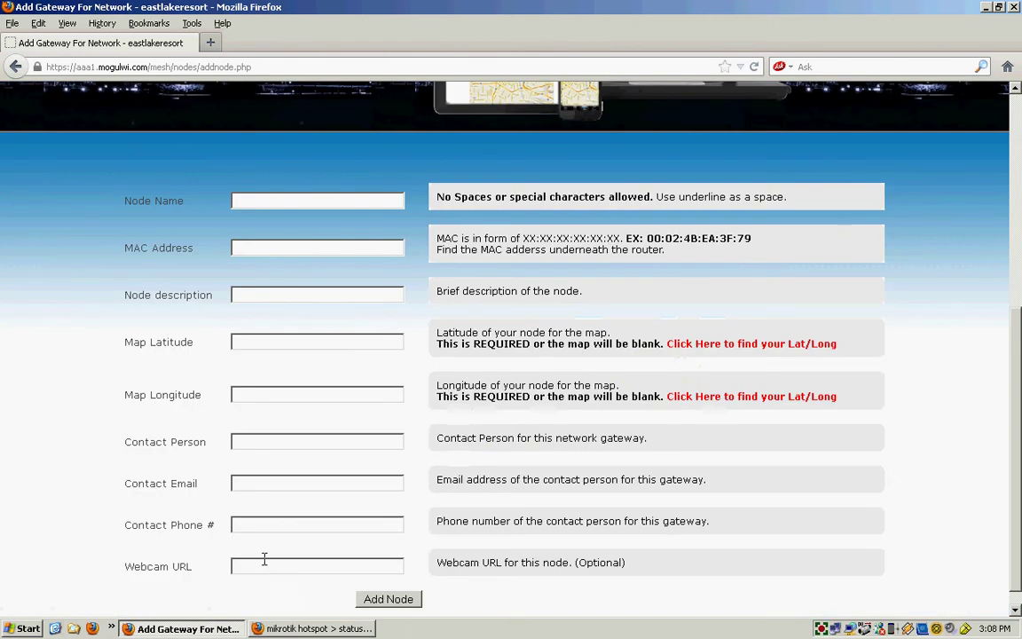
scroll(82, 315, up, 7)
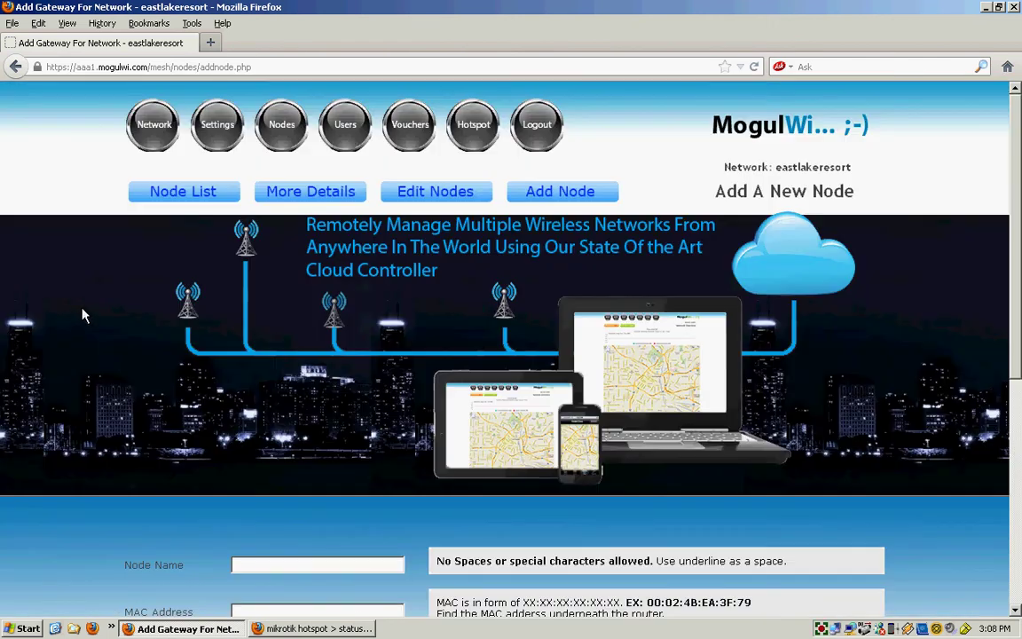
click(361, 142)
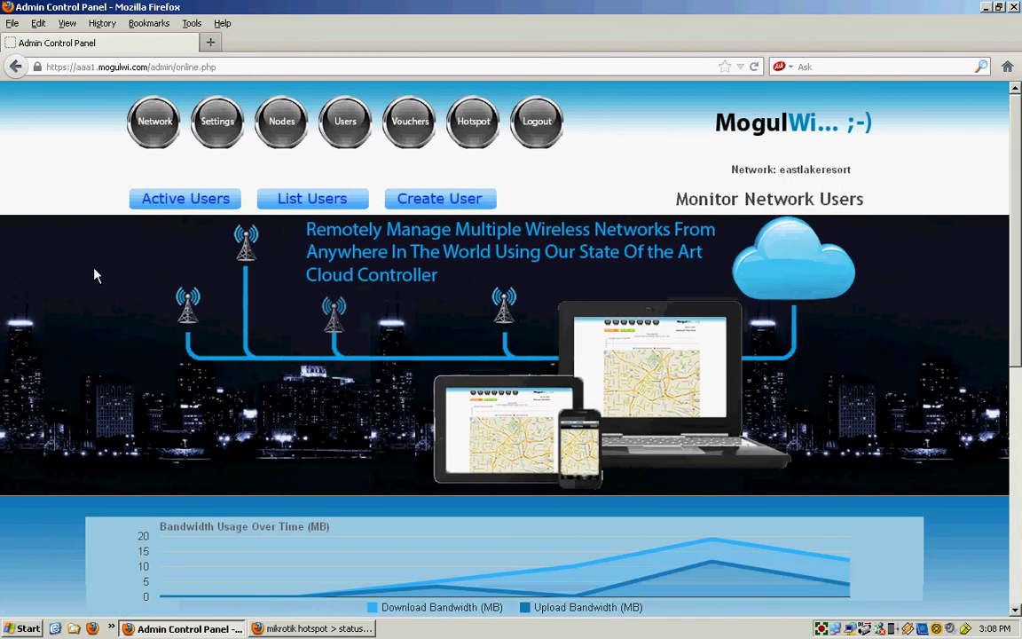
Step: Open the online user's account details to review session bandwidth, MAC and IP history
scroll(94, 275, down, 8)
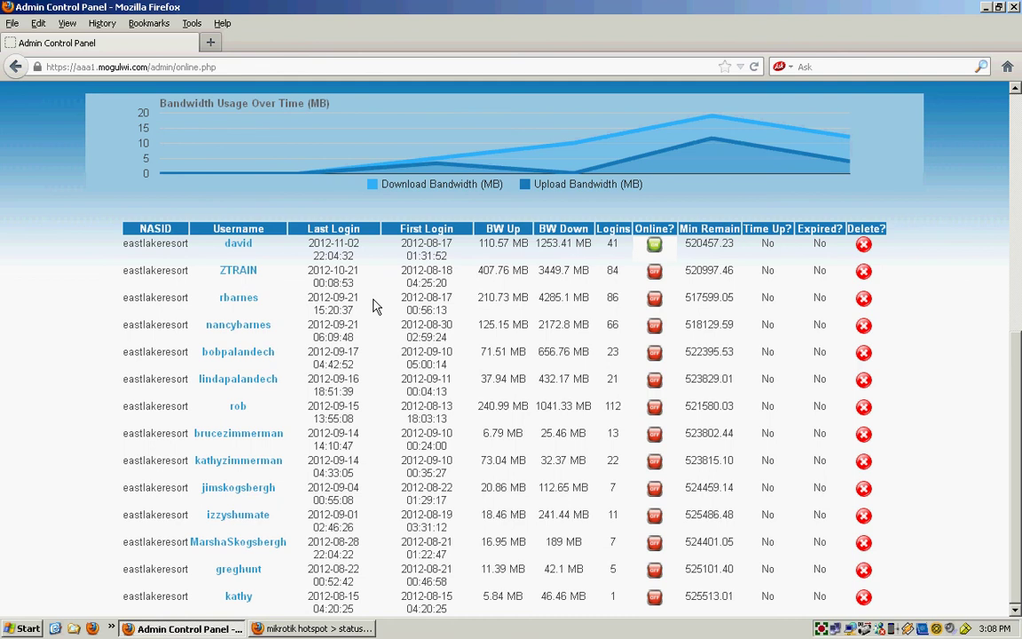
scroll(373, 306, up, 5)
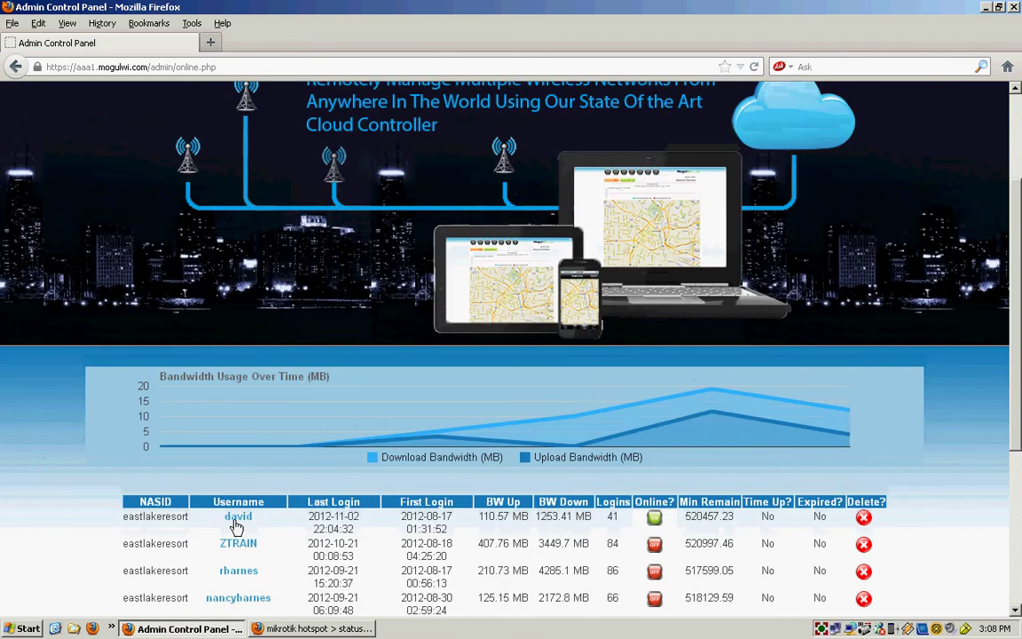
click(241, 519)
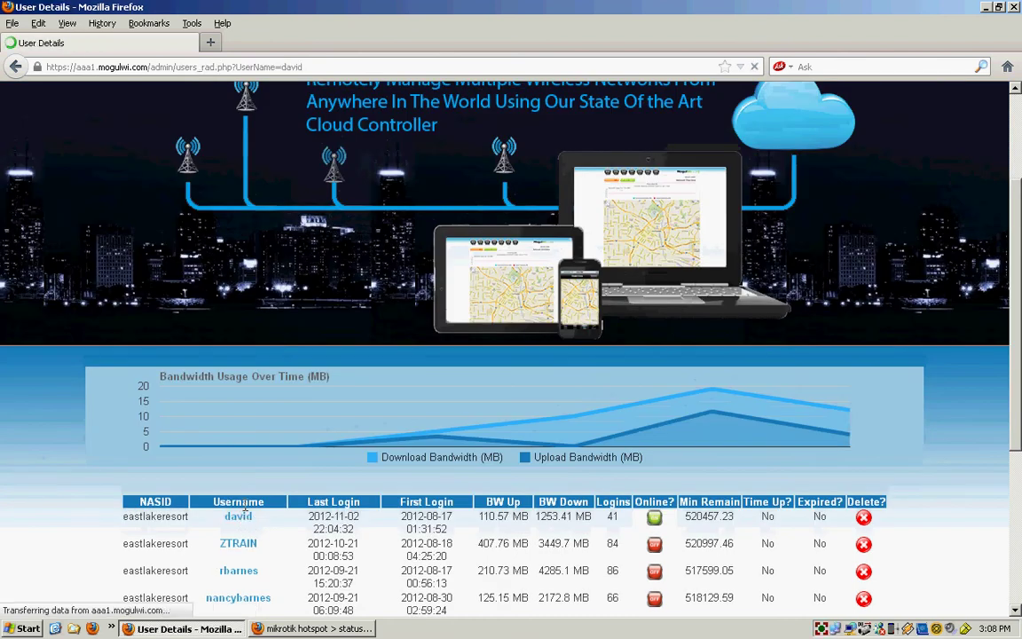
scroll(246, 508, down, 3)
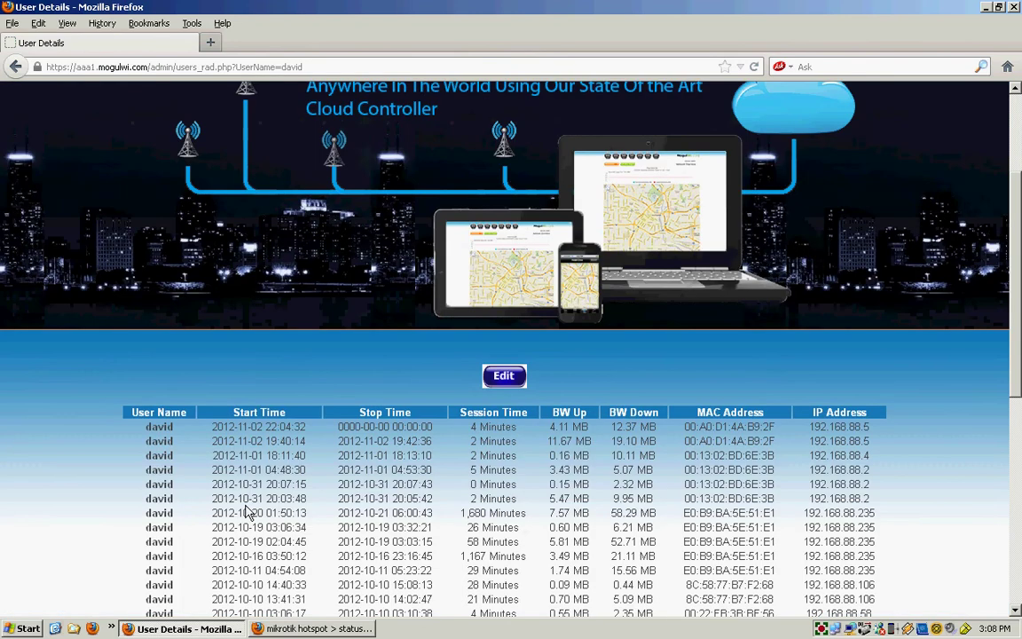
scroll(249, 513, down, 5)
scroll(245, 475, down, 2)
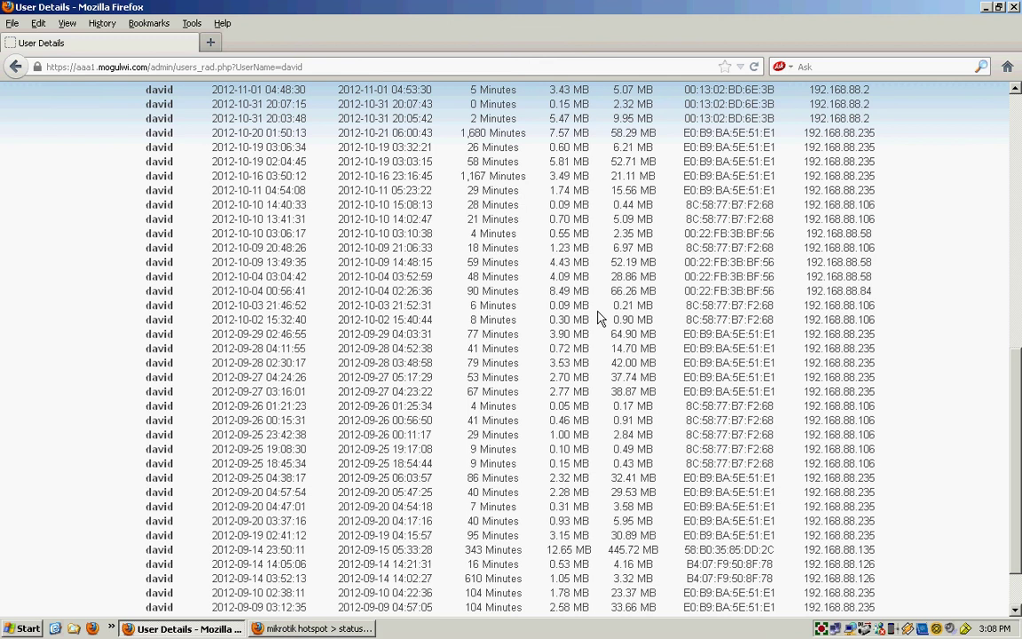
scroll(532, 306, up, 5)
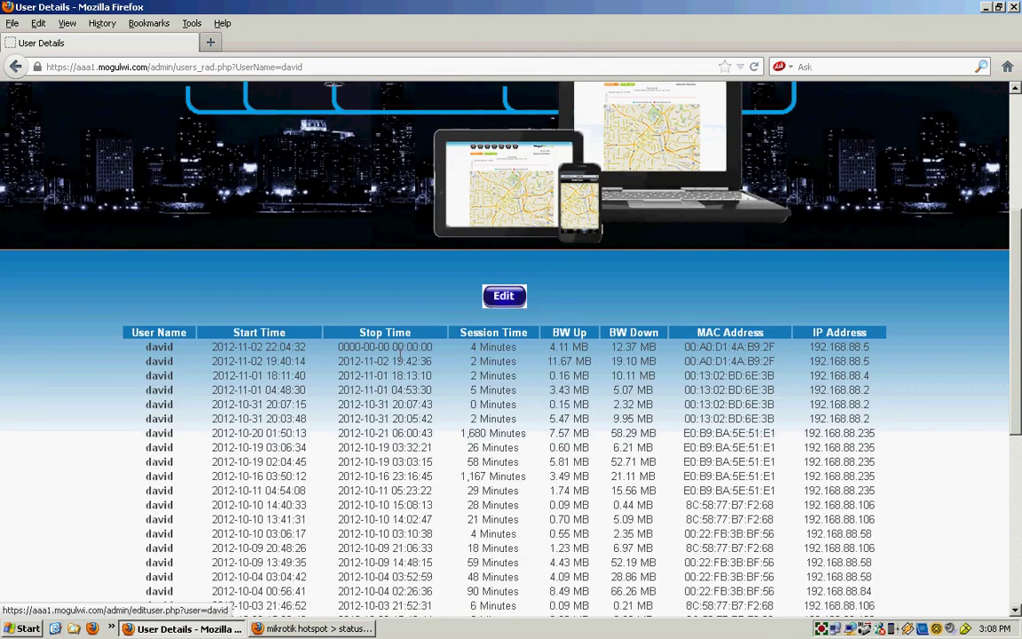
scroll(258, 395, up, 4)
scroll(262, 391, up, 1)
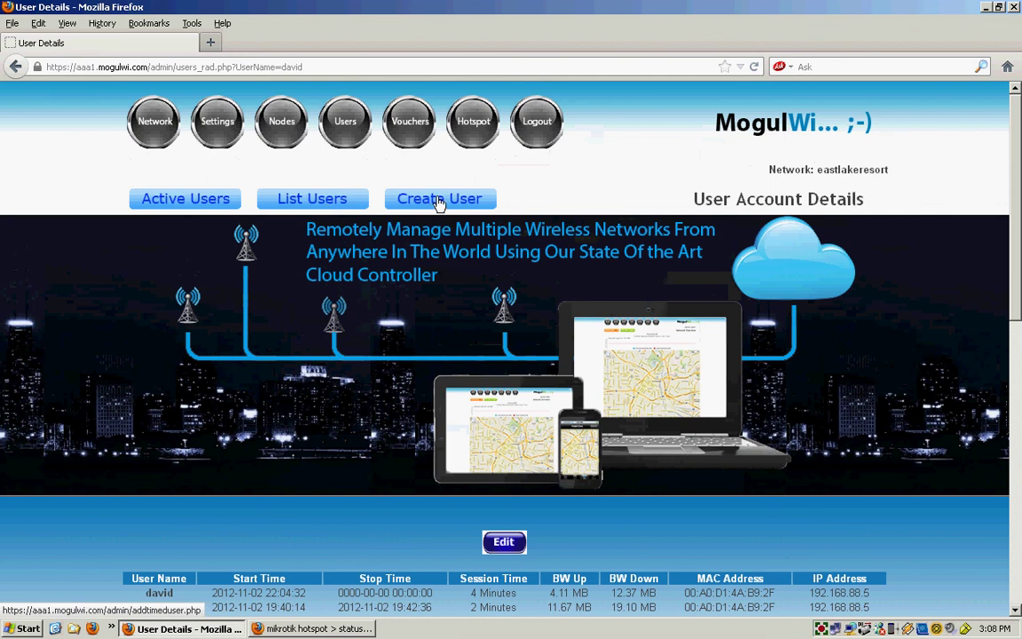
Step: Open Vouchers and review the default batch: 10 tickets, 60-day expiration, 5.00 price
click(410, 123)
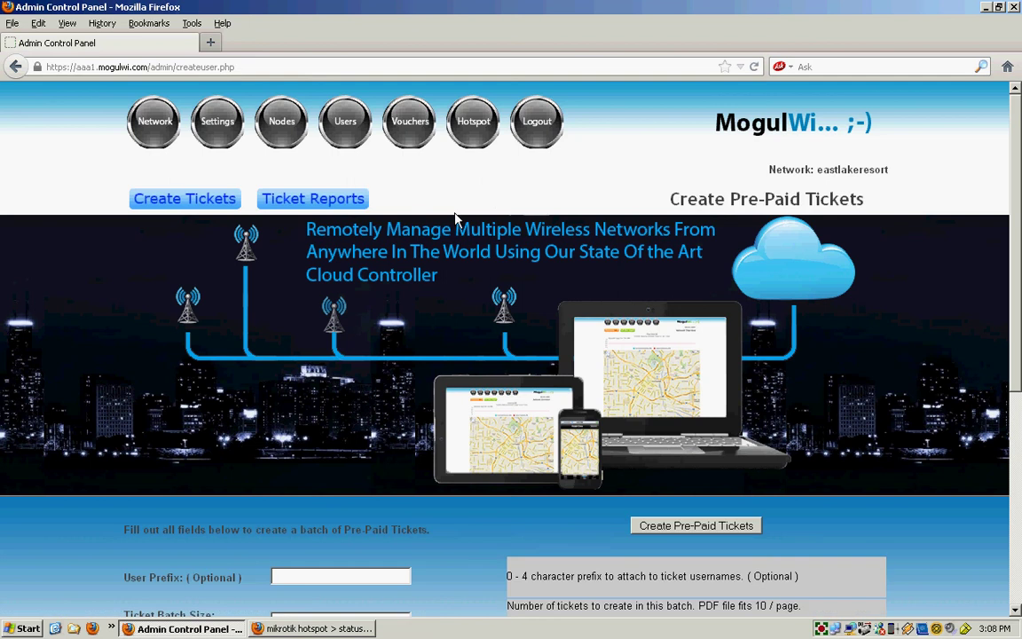
scroll(134, 364, down, 2)
scroll(135, 364, down, 8)
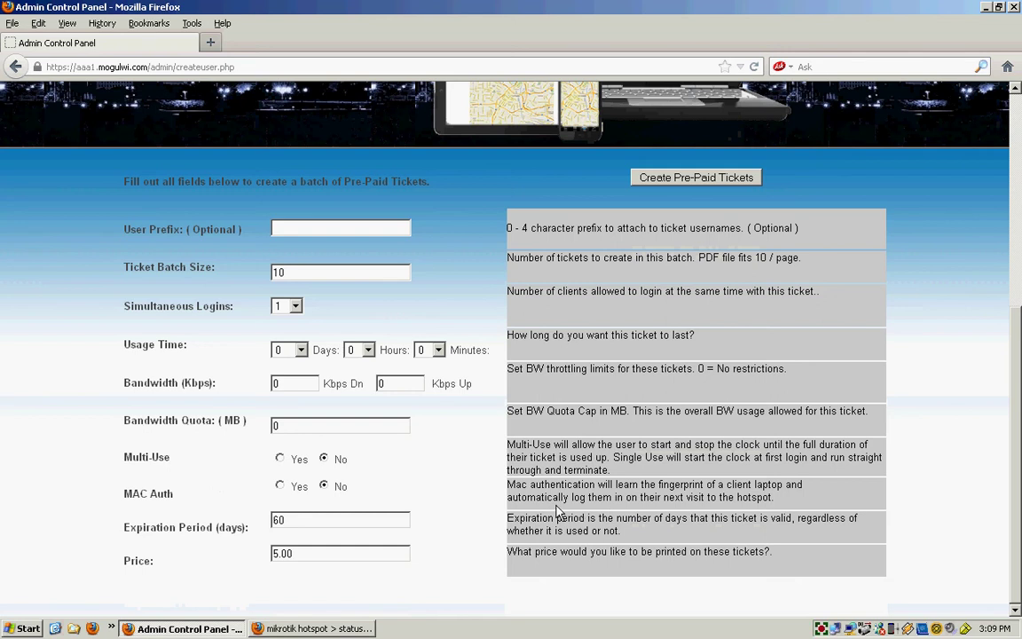
scroll(585, 513, up, 10)
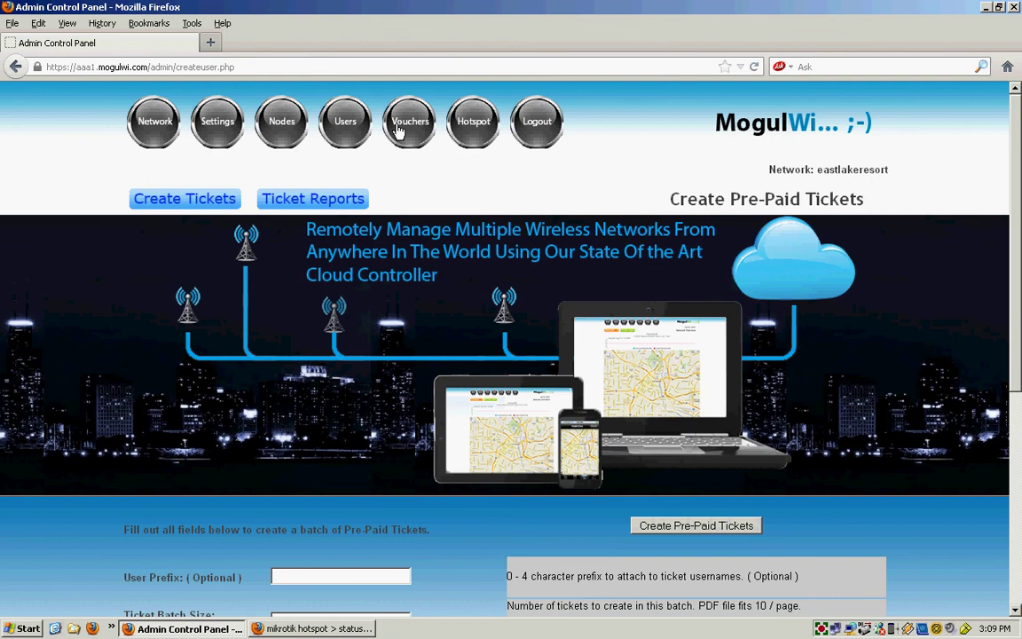
Step: Preview the guest login portal from the Hotspot settings, then close the preview
click(471, 134)
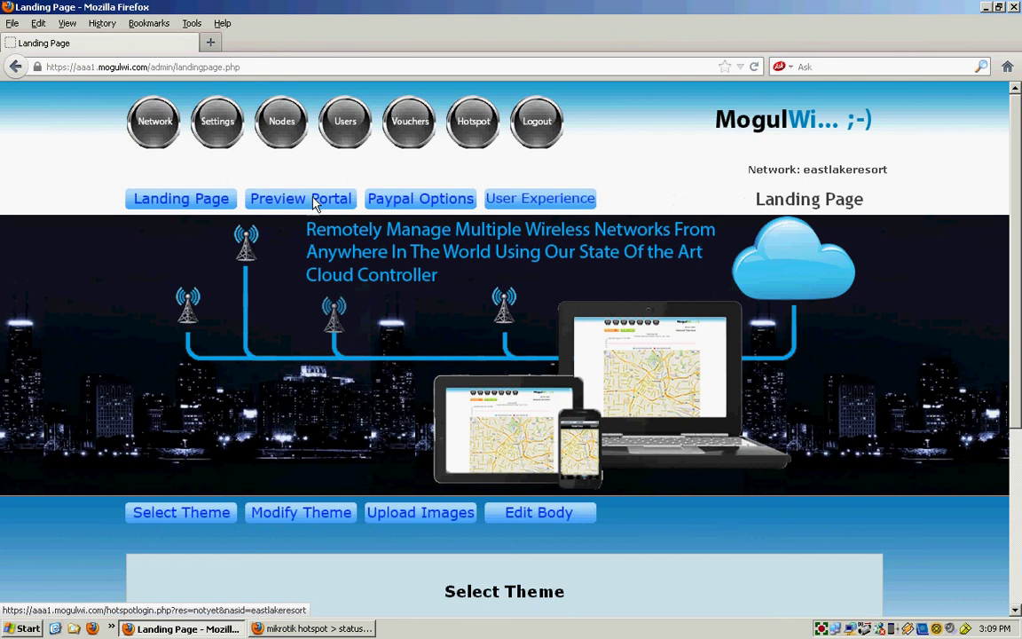
click(315, 202)
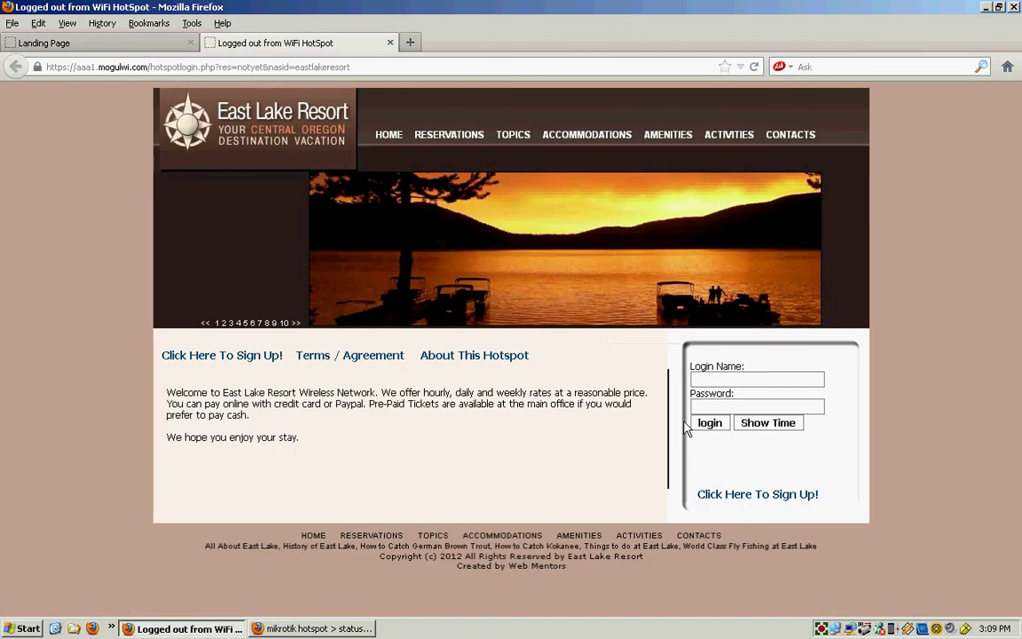
click(390, 43)
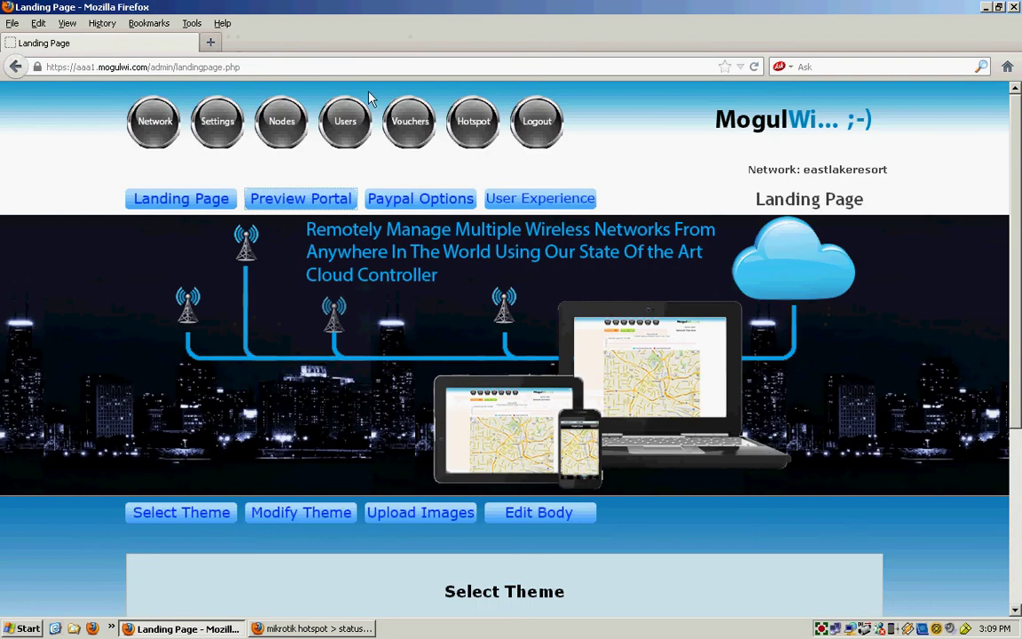
Step: Check the theme and image-upload options, then open the East Lake Resort welcome-text editor
scroll(131, 259, down, 5)
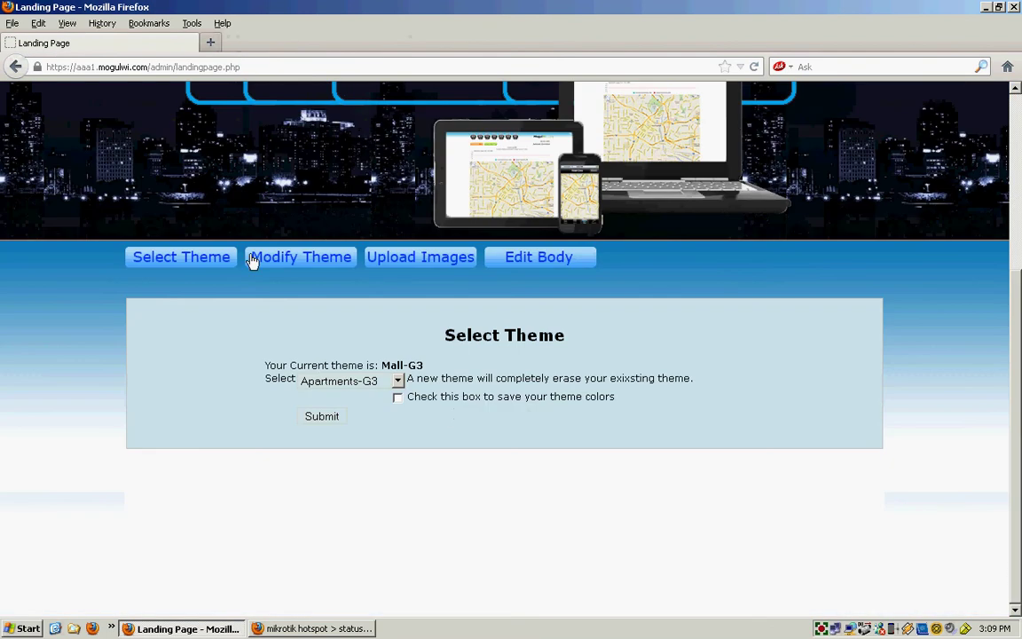
click(306, 262)
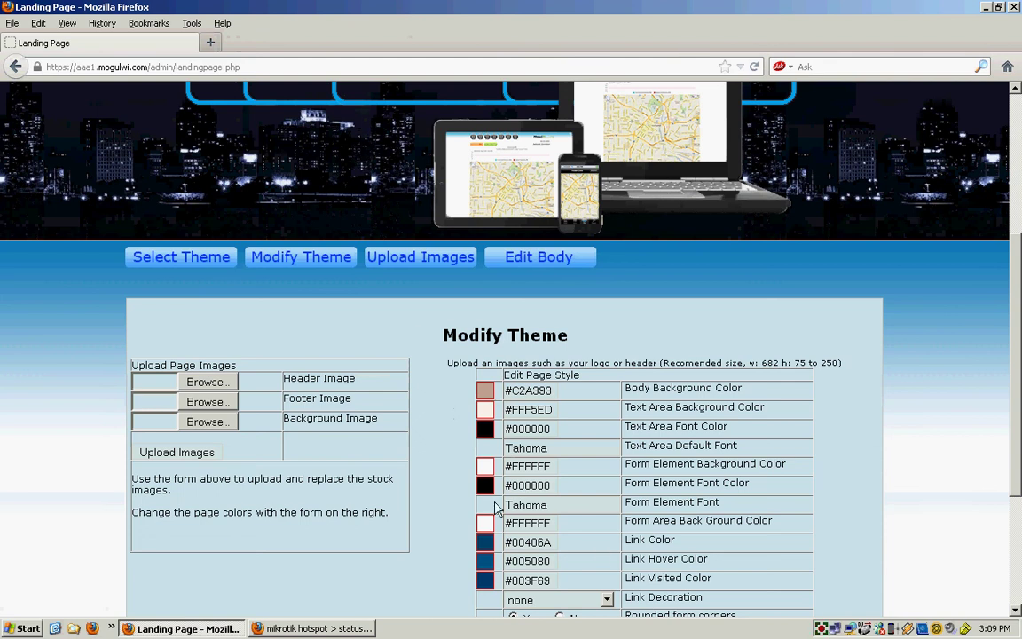
click(423, 258)
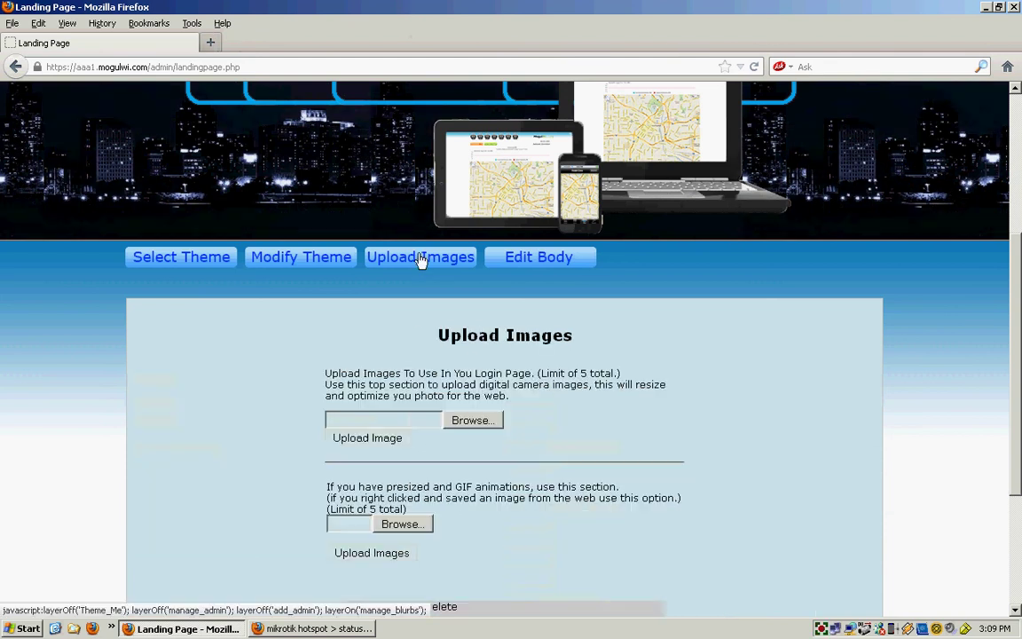
click(523, 259)
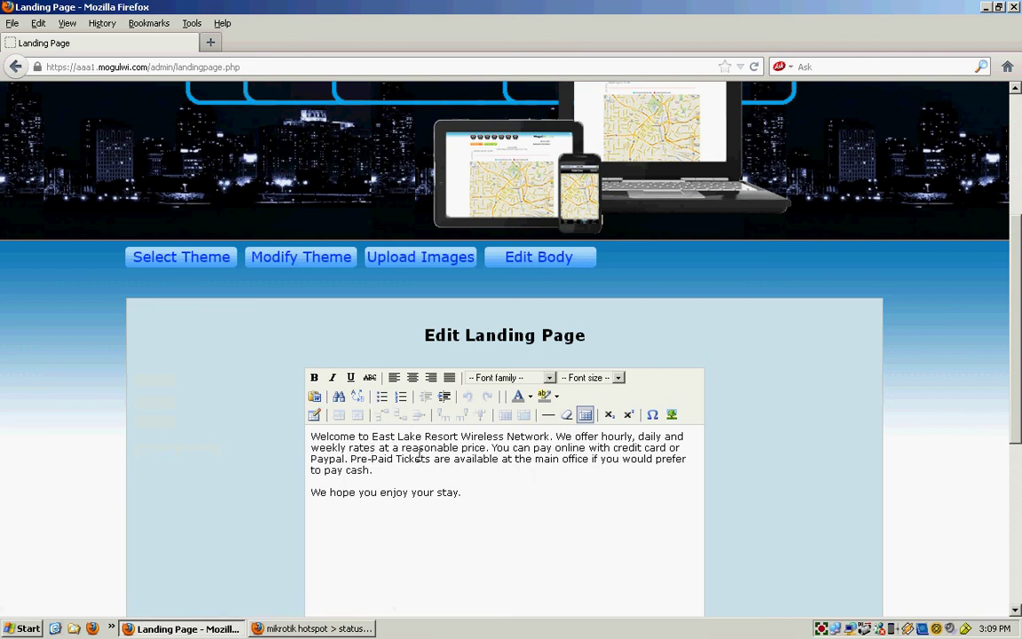
scroll(503, 545, down, 4)
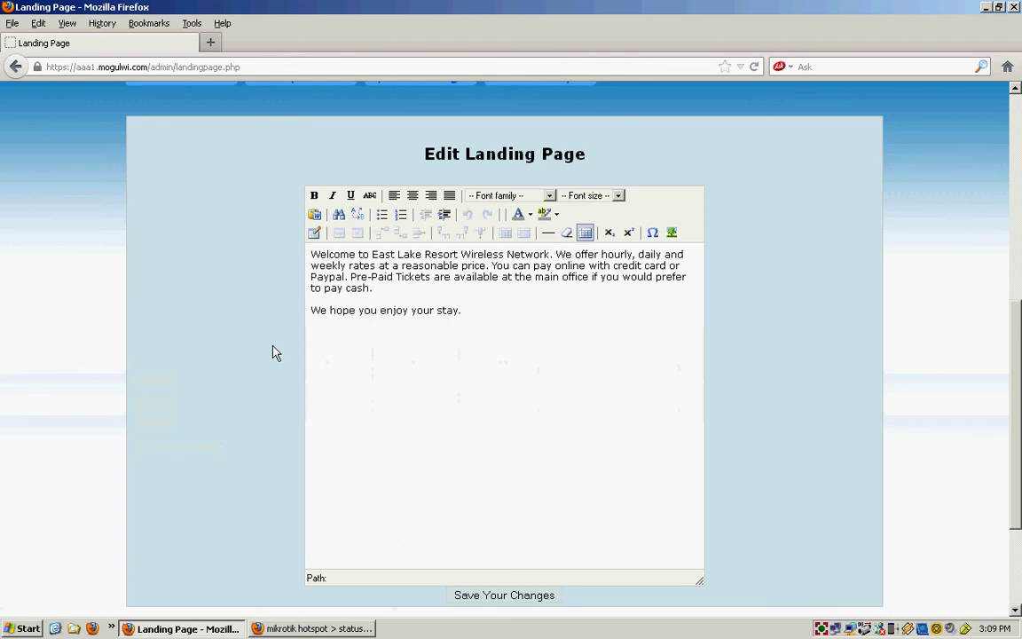
scroll(275, 354, up, 8)
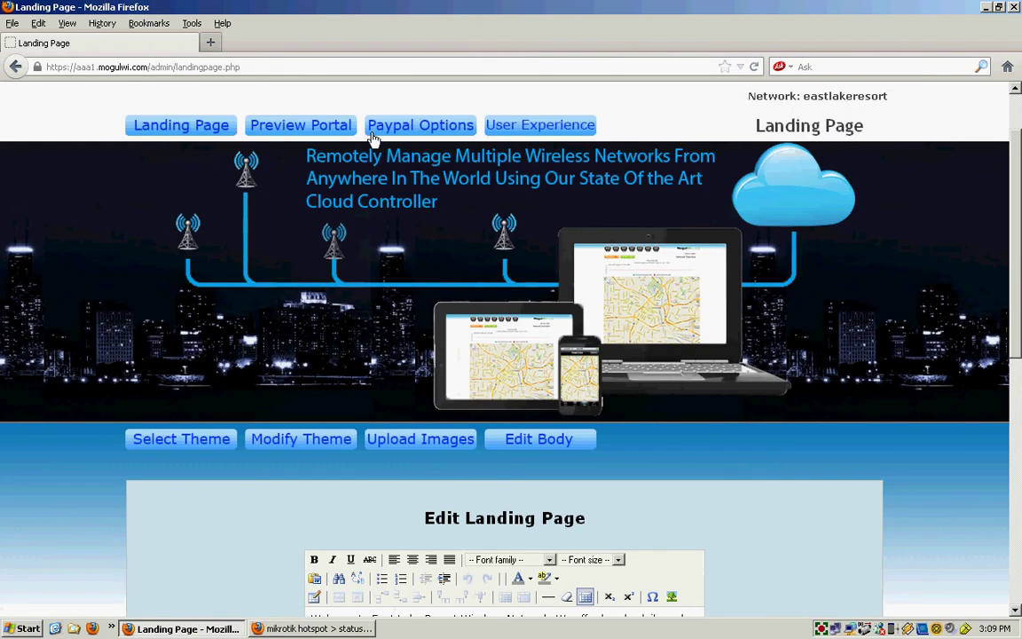
Step: Show the Paypal Options access plans: 1 Hour $5.00, 24 Hours $10.00, 7 Days $40.00
click(444, 131)
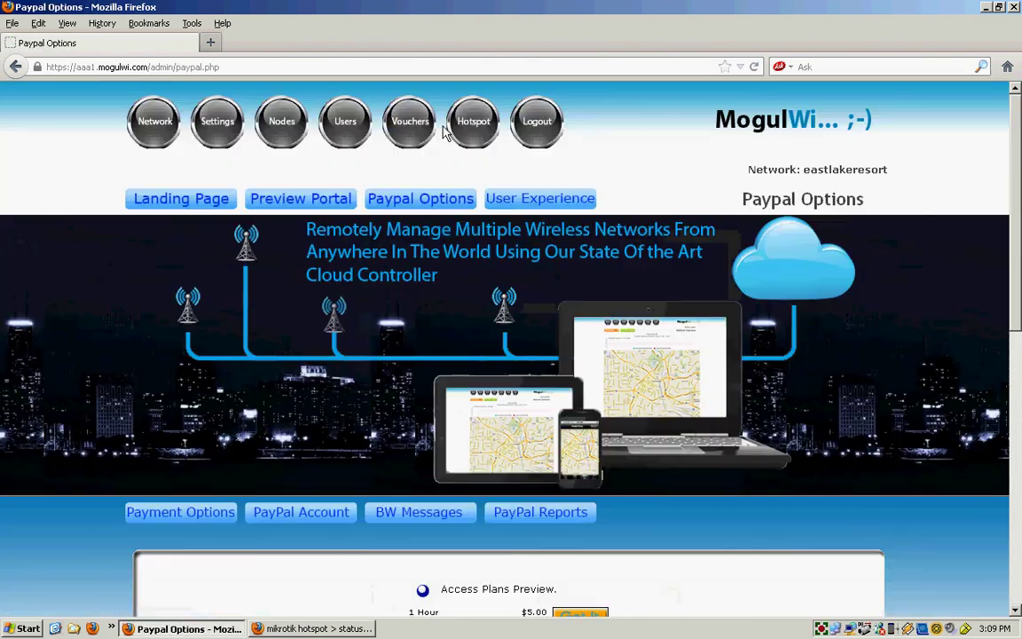
scroll(82, 546, down, 6)
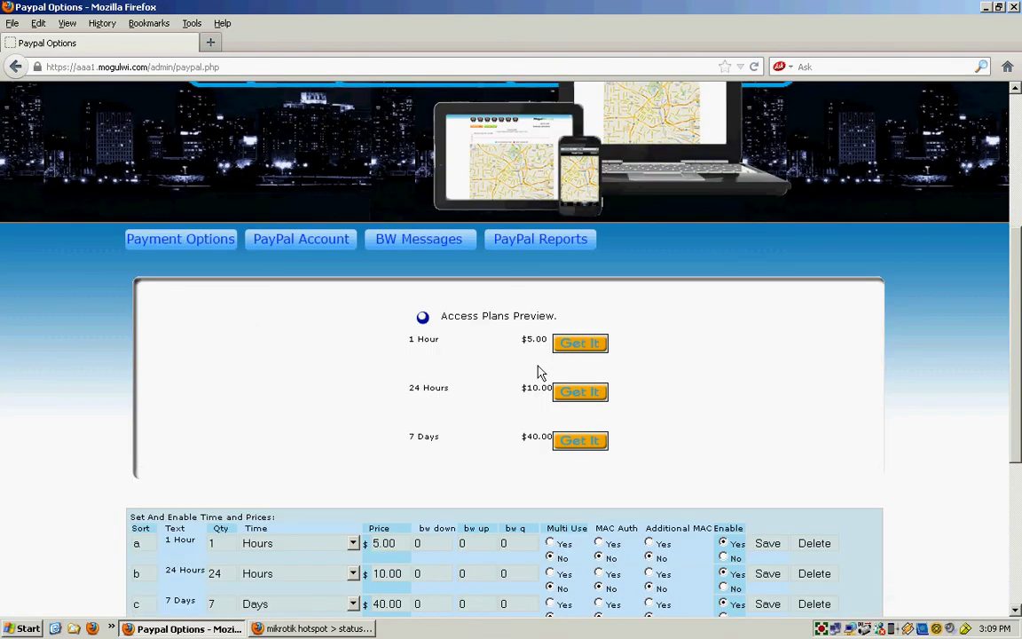
scroll(503, 486, down, 2)
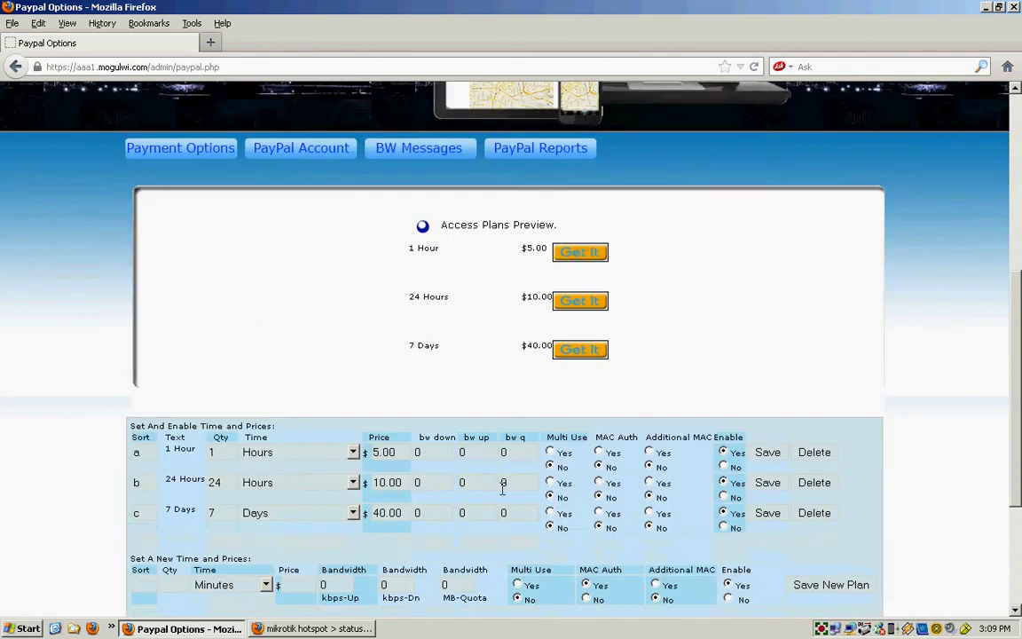
scroll(503, 486, down, 2)
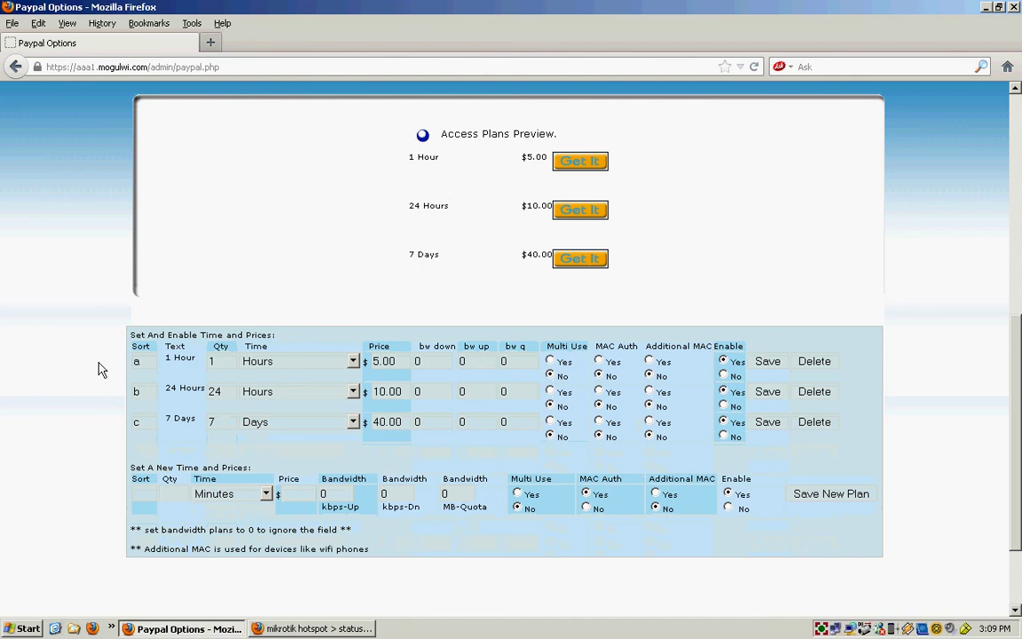
scroll(99, 369, up, 8)
scroll(100, 370, up, 2)
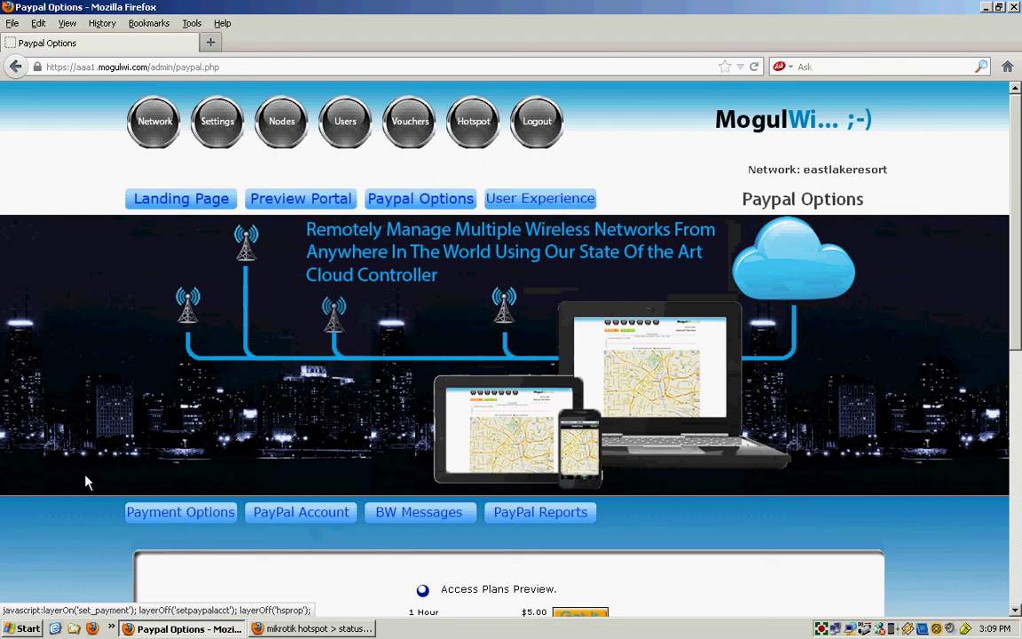
Step: Review the Bandwidth Messages panel (Splash Page Only: No, empty message fields) and return to the top
scroll(84, 479, down, 7)
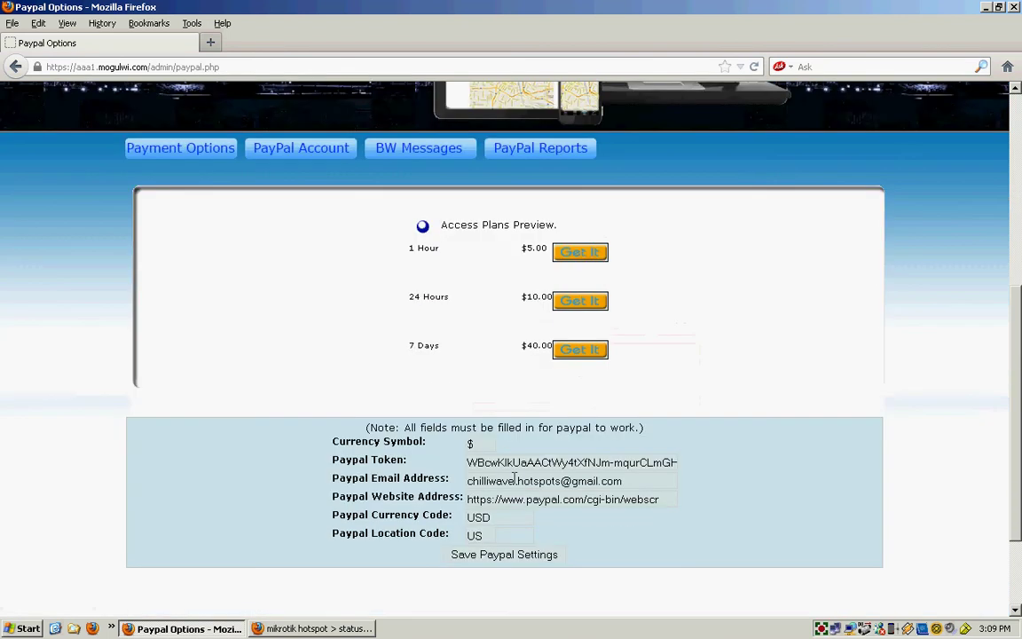
scroll(250, 434, up, 5)
scroll(250, 435, up, 2)
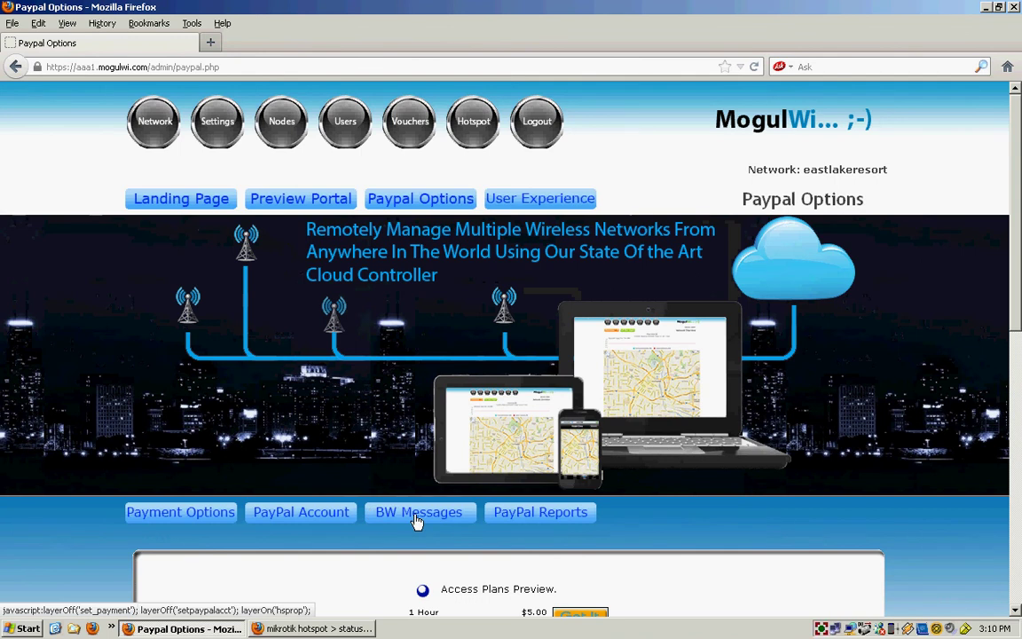
scroll(337, 513, down, 7)
scroll(301, 512, down, 2)
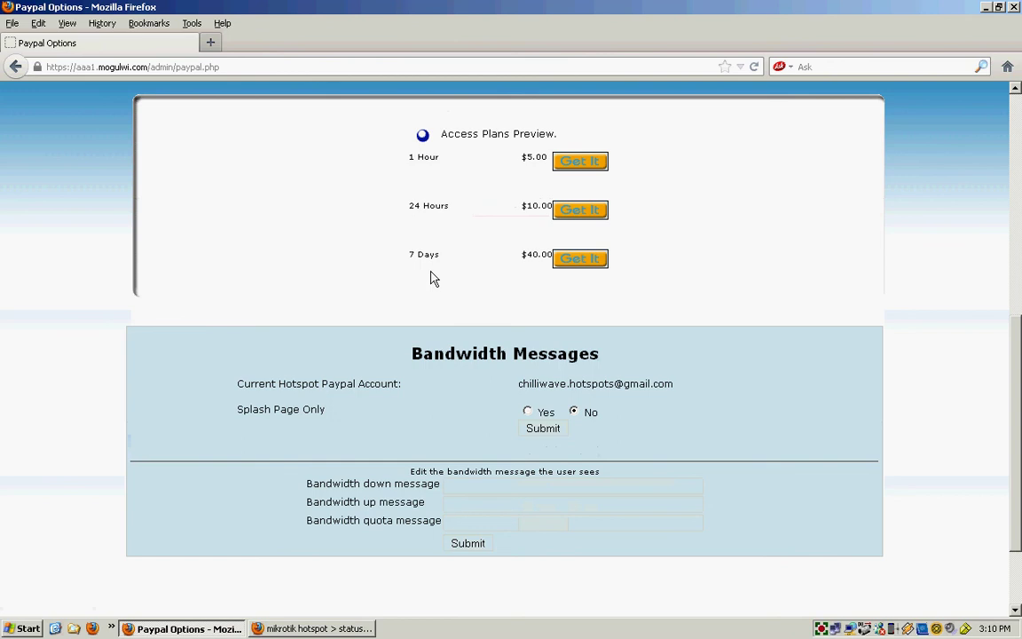
scroll(363, 282, up, 5)
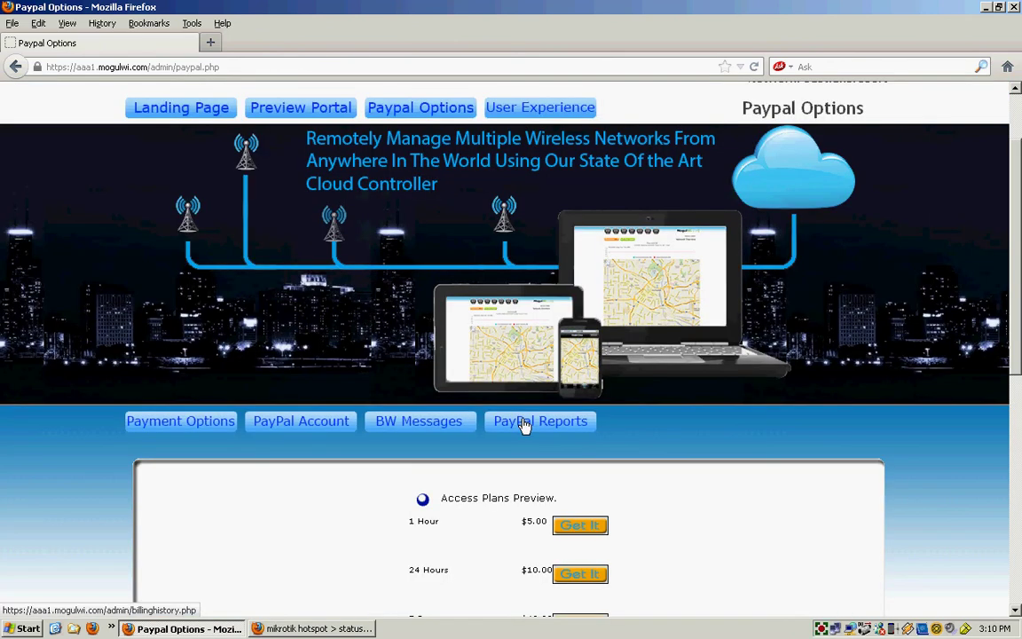
Step: Generate the eastlakeresort PayPal payment report with the start year set to 2011
click(524, 426)
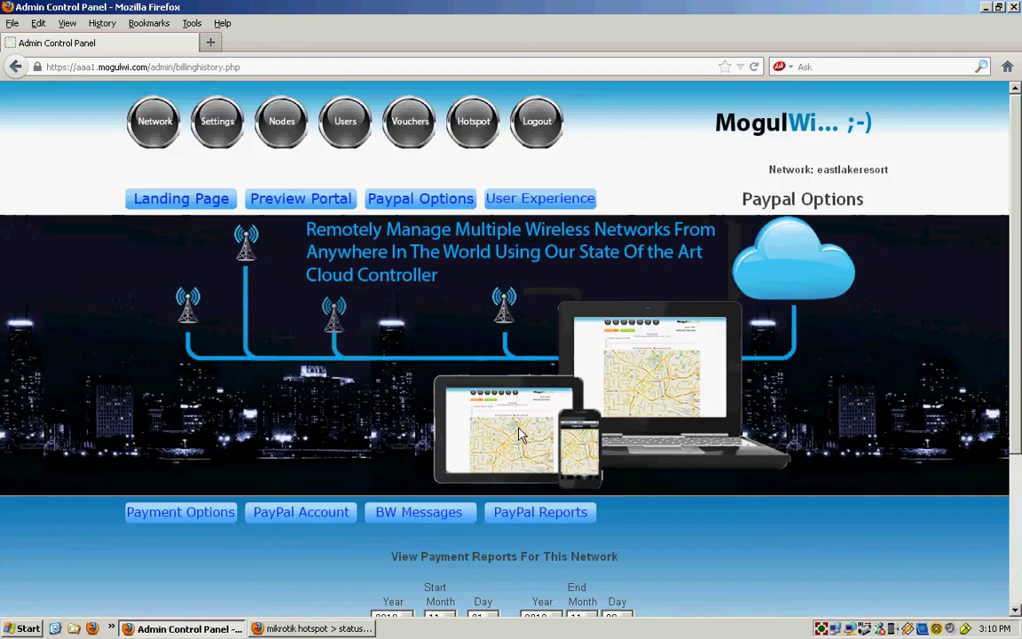
scroll(353, 430, down, 4)
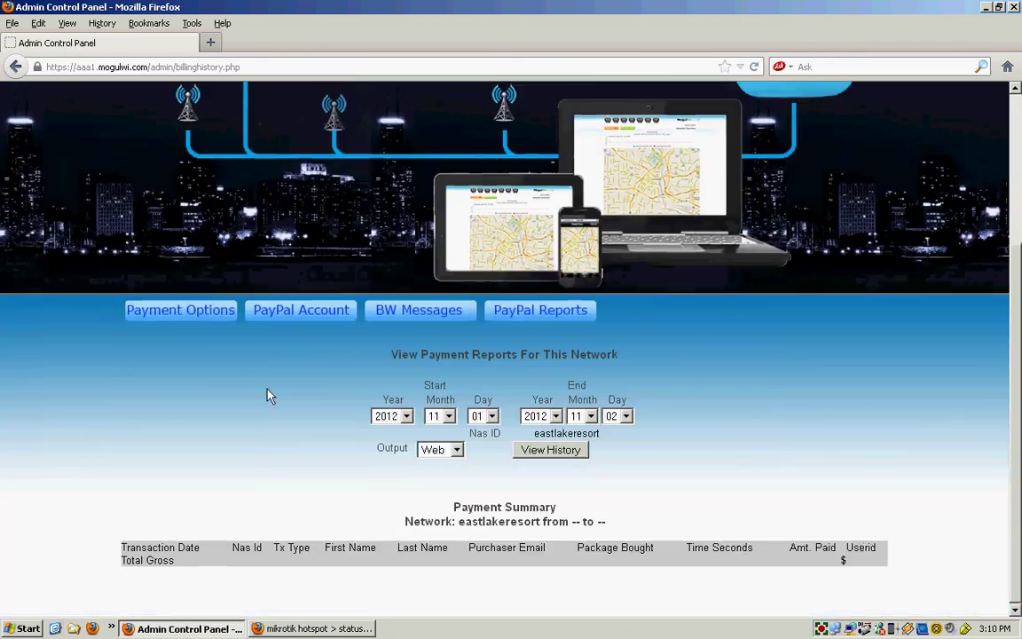
click(388, 417)
click(396, 417)
click(397, 417)
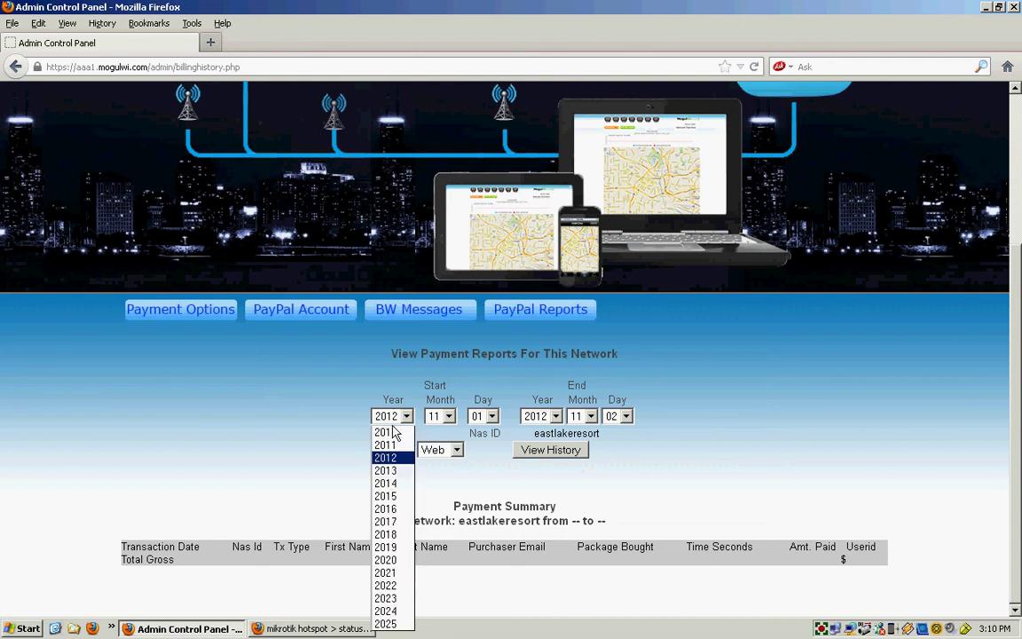
click(381, 444)
click(546, 452)
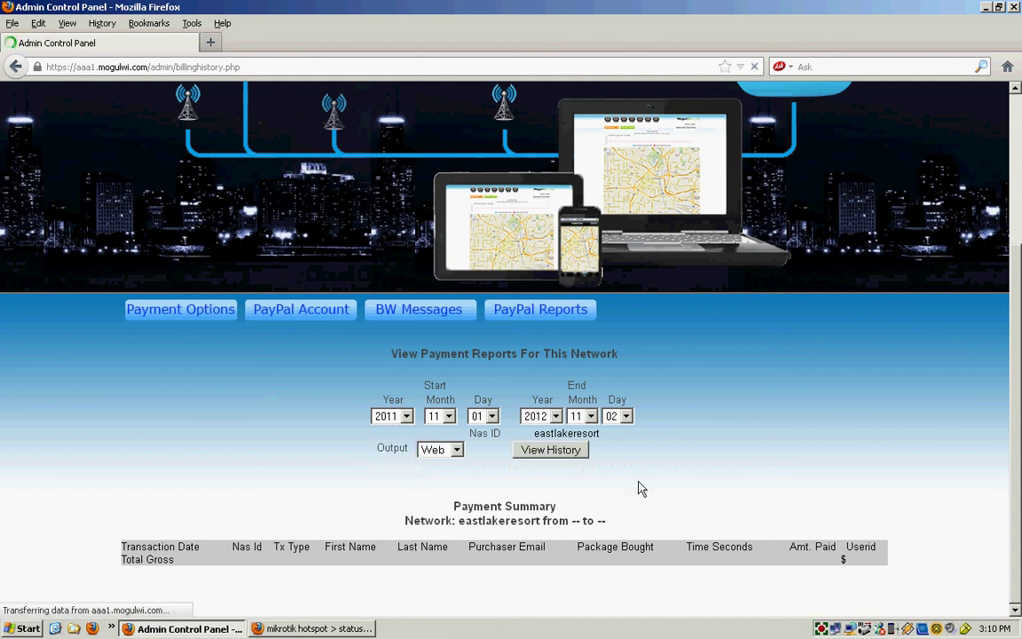
Step: Review the Payment Summary for 2011-11-01 to 2012-11-02, totalling $780.13 gross
scroll(786, 541, down, 8)
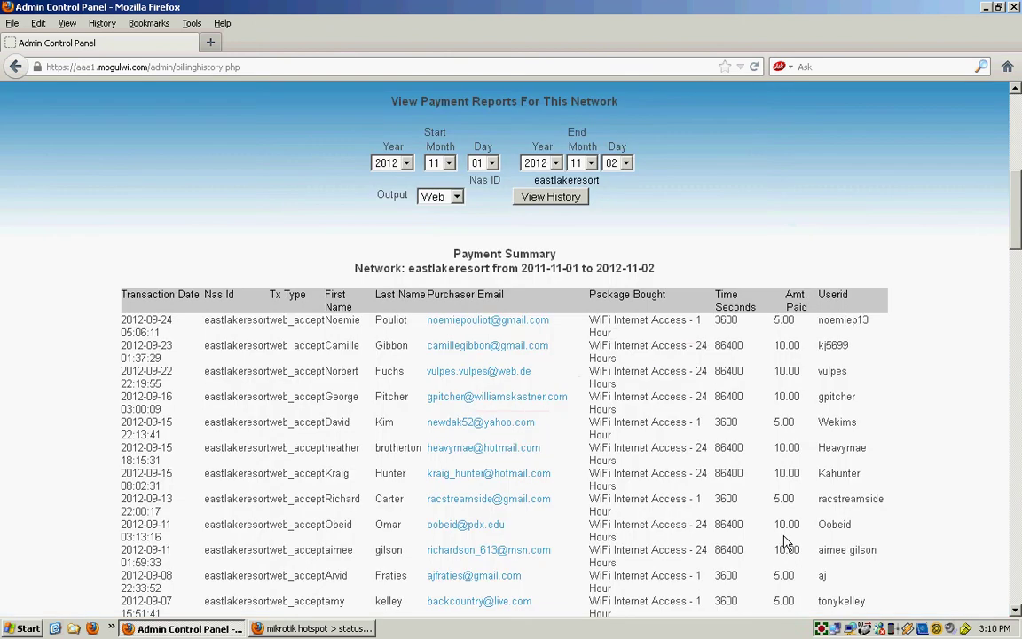
scroll(710, 461, down, 15)
scroll(710, 462, down, 15)
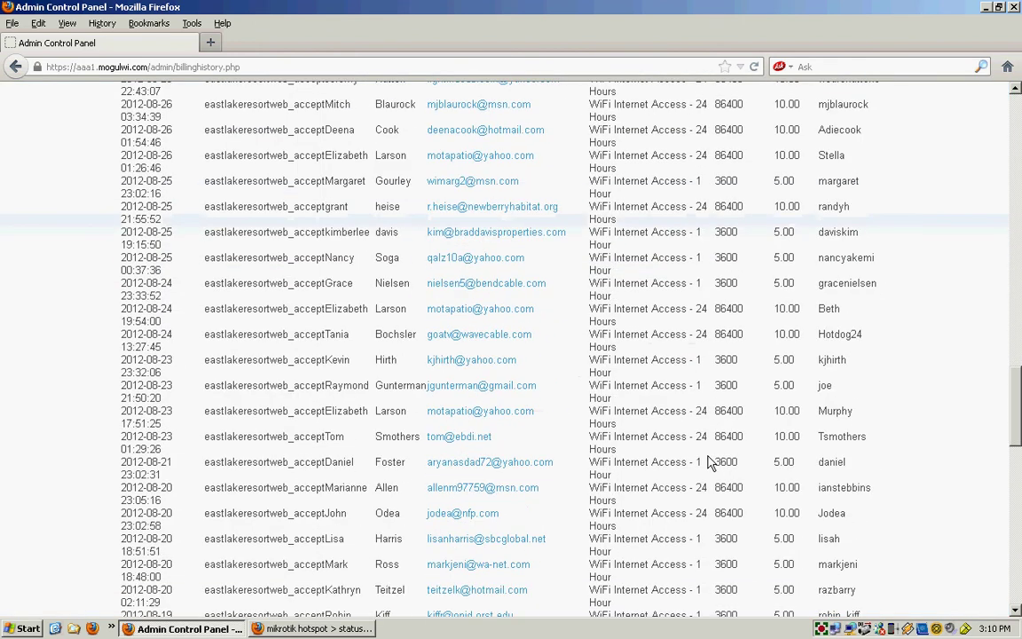
scroll(710, 461, down, 3)
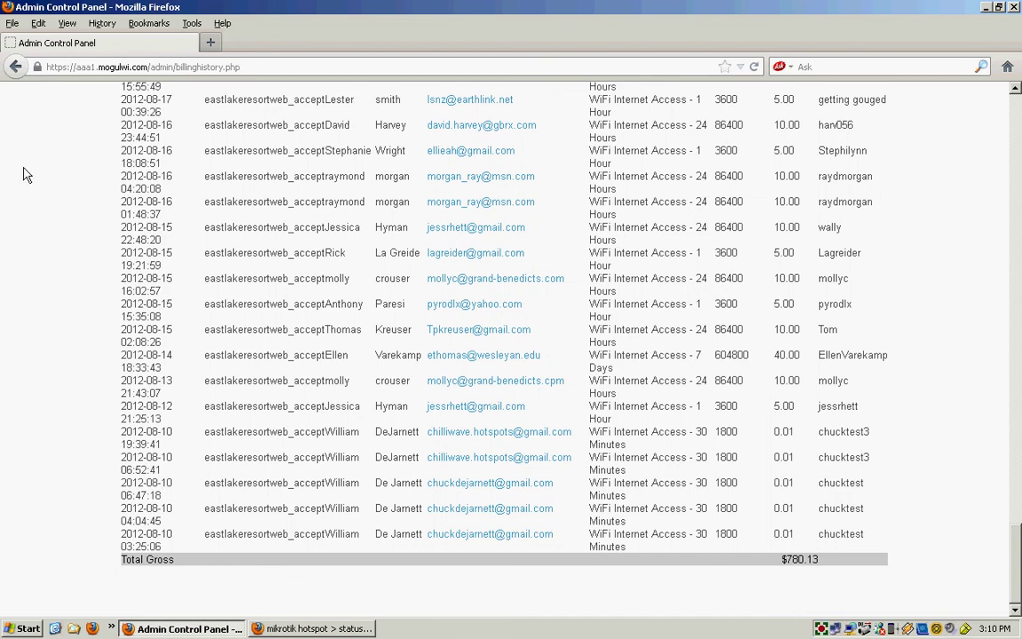
scroll(25, 175, up, 10)
scroll(25, 175, up, 10)
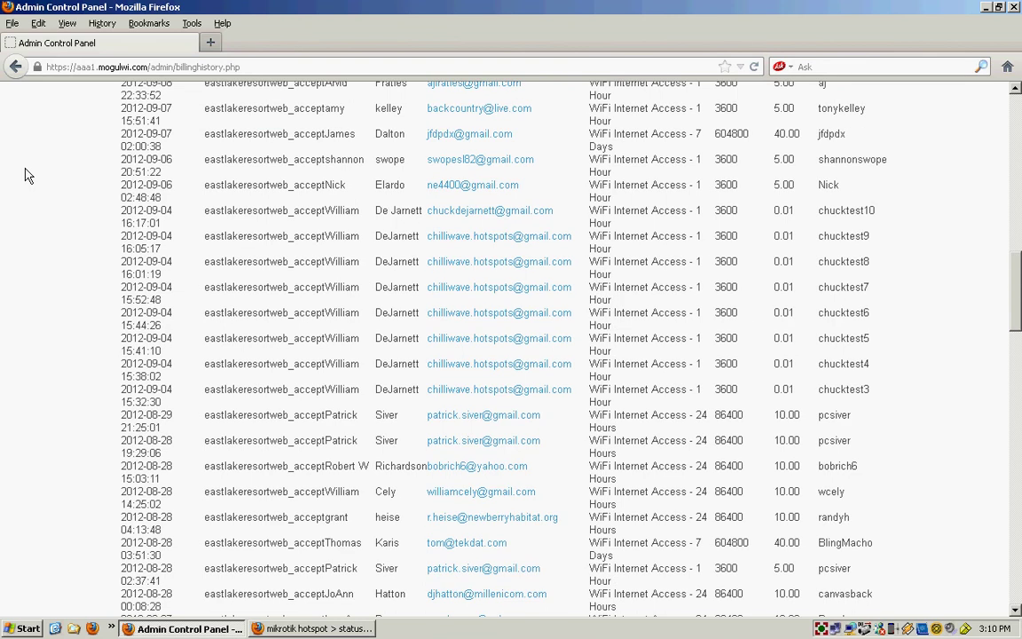
scroll(27, 174, up, 15)
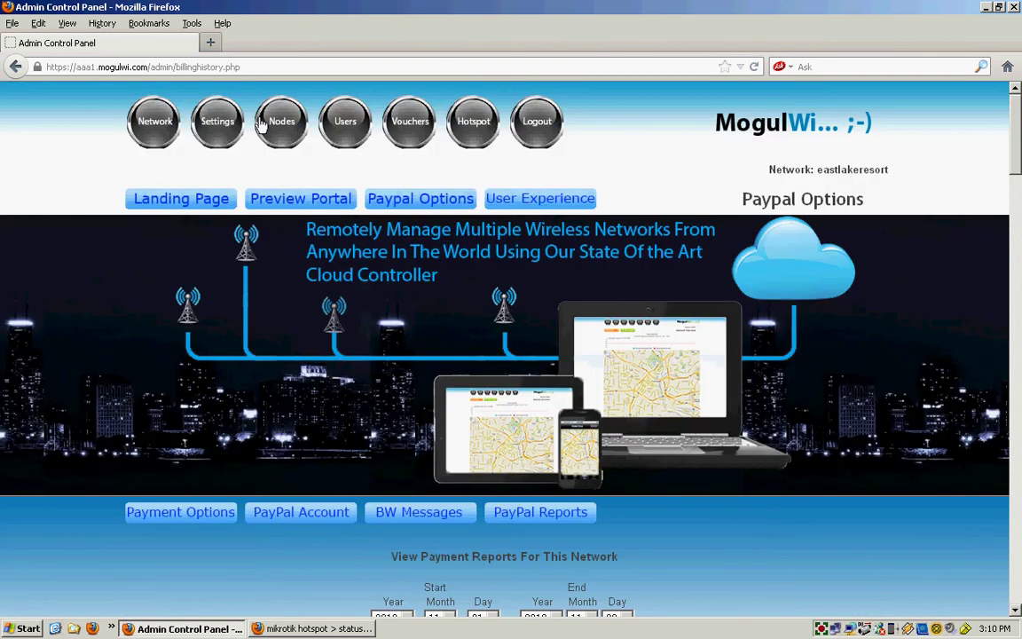
Step: Review the About and Access Plans page texts in the User Experience settings
click(530, 199)
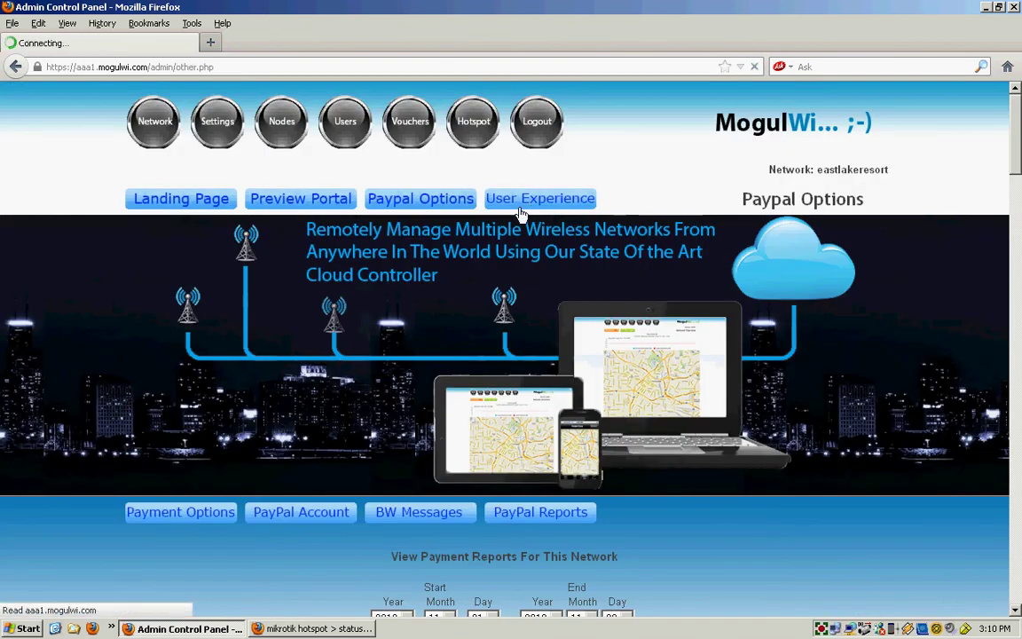
scroll(82, 450, down, 7)
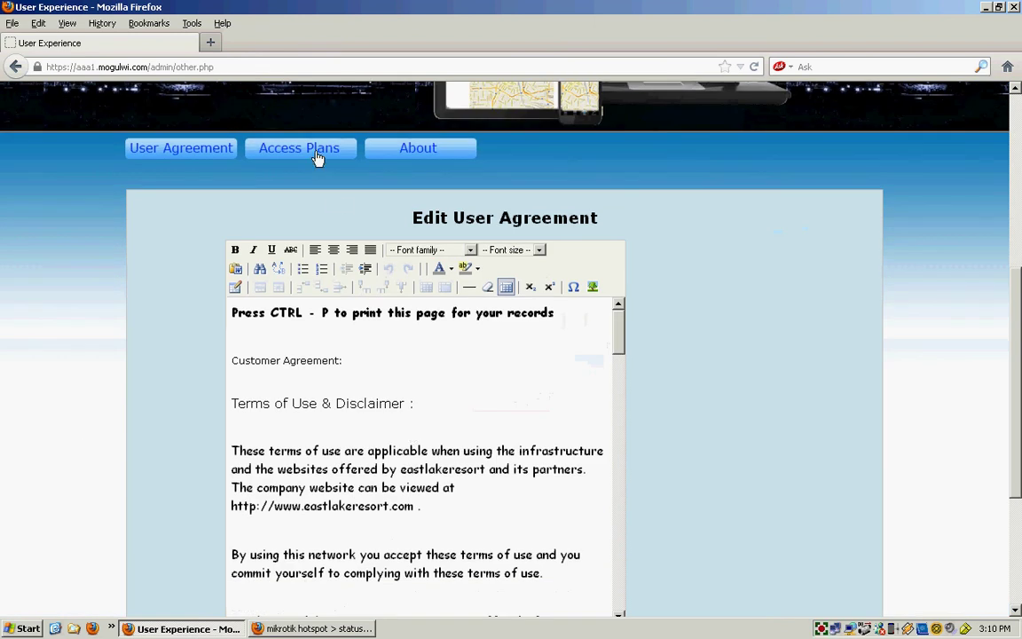
click(414, 156)
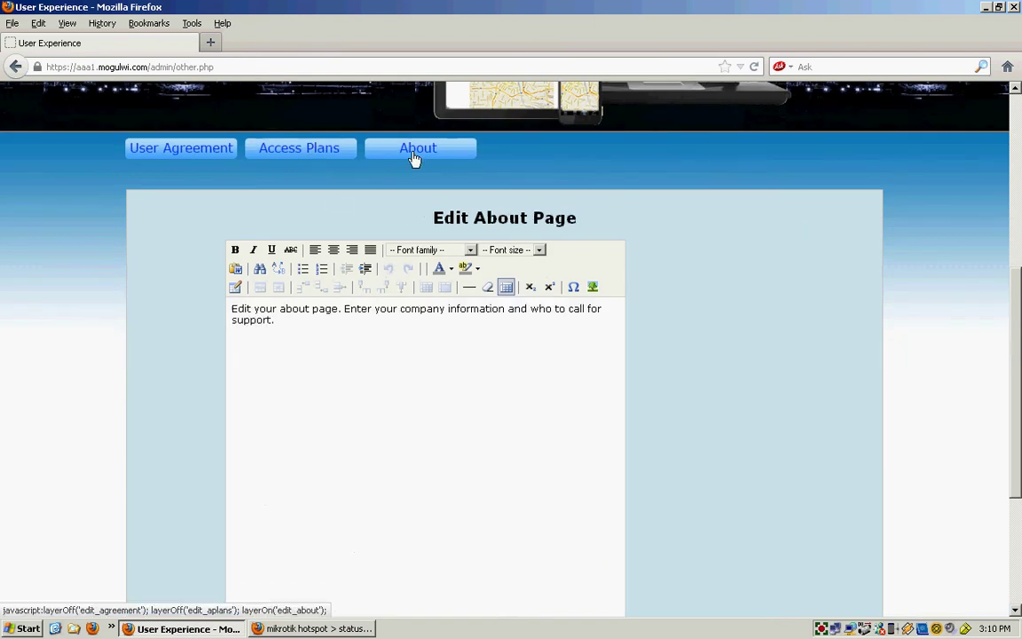
click(301, 151)
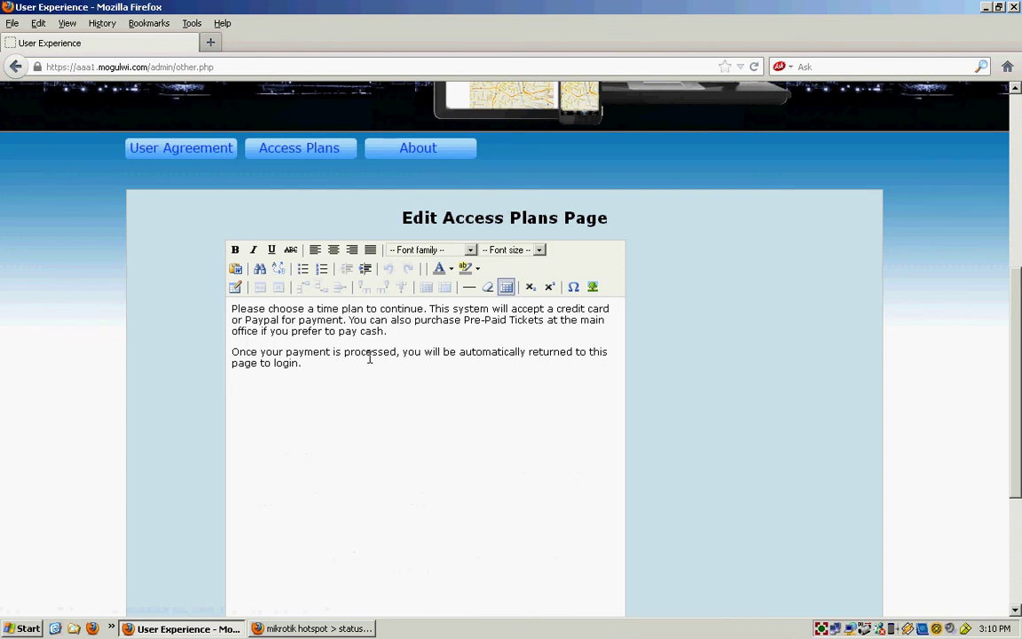
scroll(326, 379, up, 5)
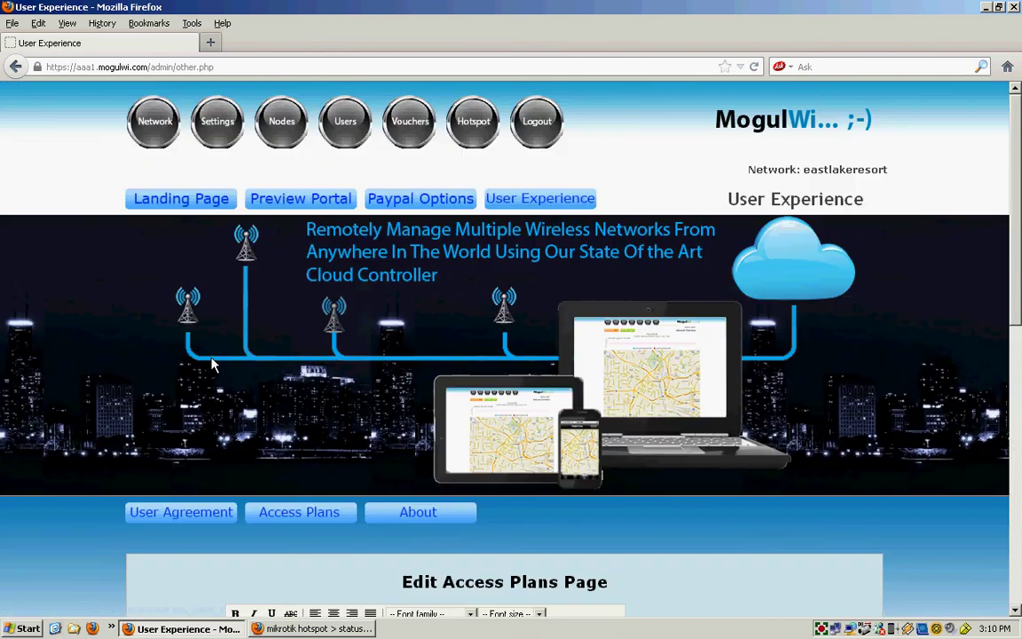
Step: Show the Monitor Network Users page with its download and upload bandwidth chart
click(353, 135)
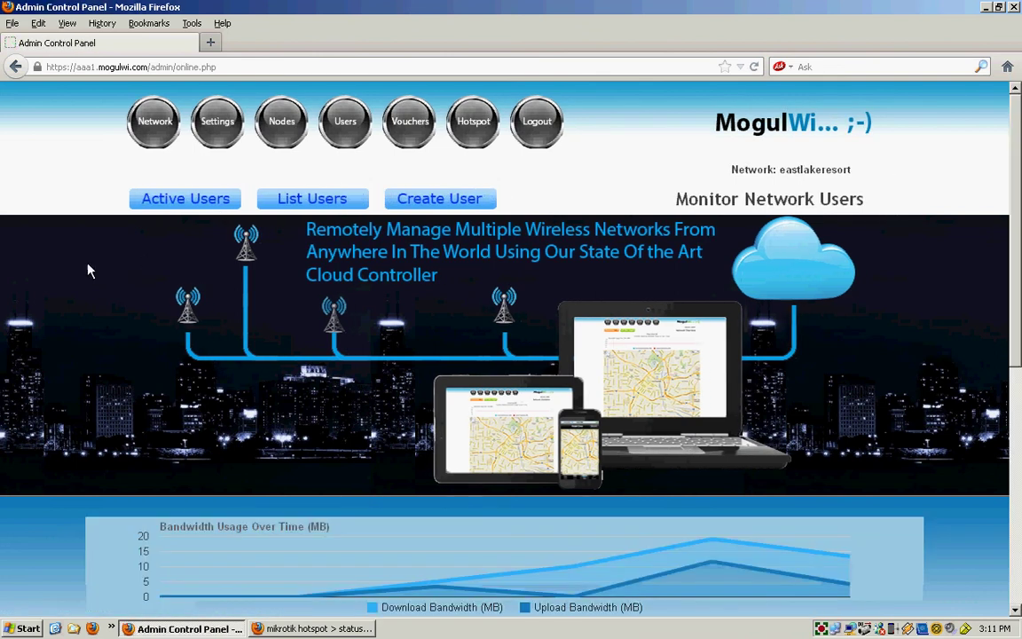
scroll(69, 283, down, 5)
scroll(69, 283, up, 5)
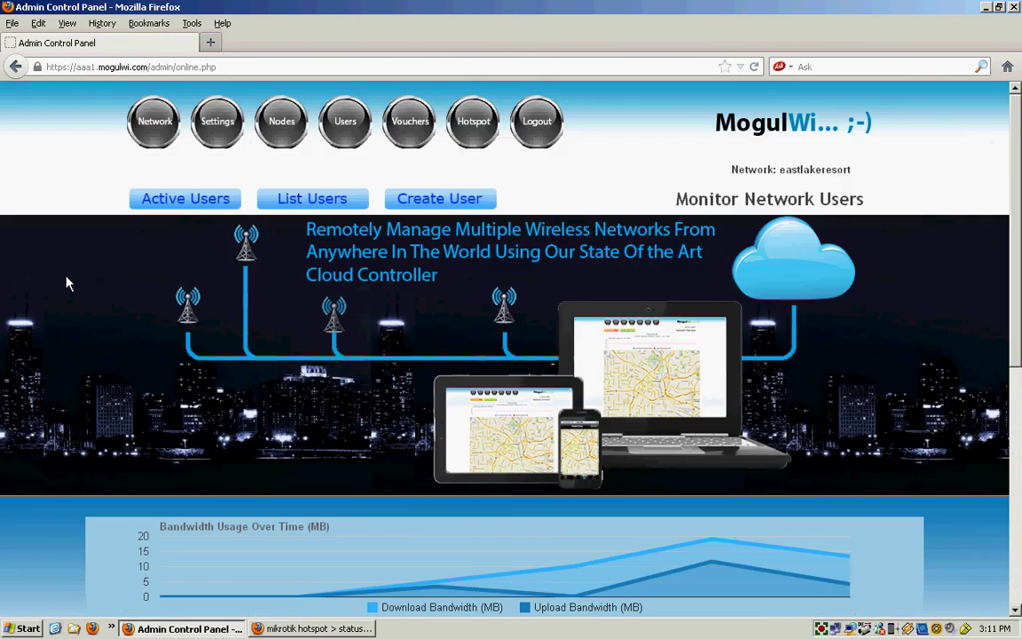
Step: Log off the hotspot, view the portal's Terms / Agreement, then show the sign-up access plans
click(335, 632)
click(122, 176)
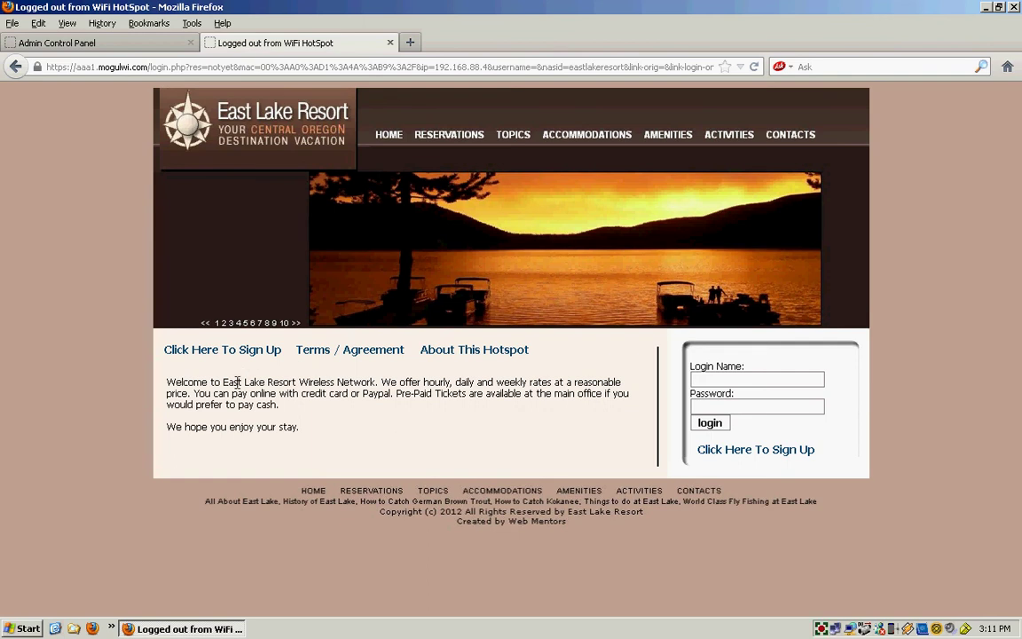
click(335, 353)
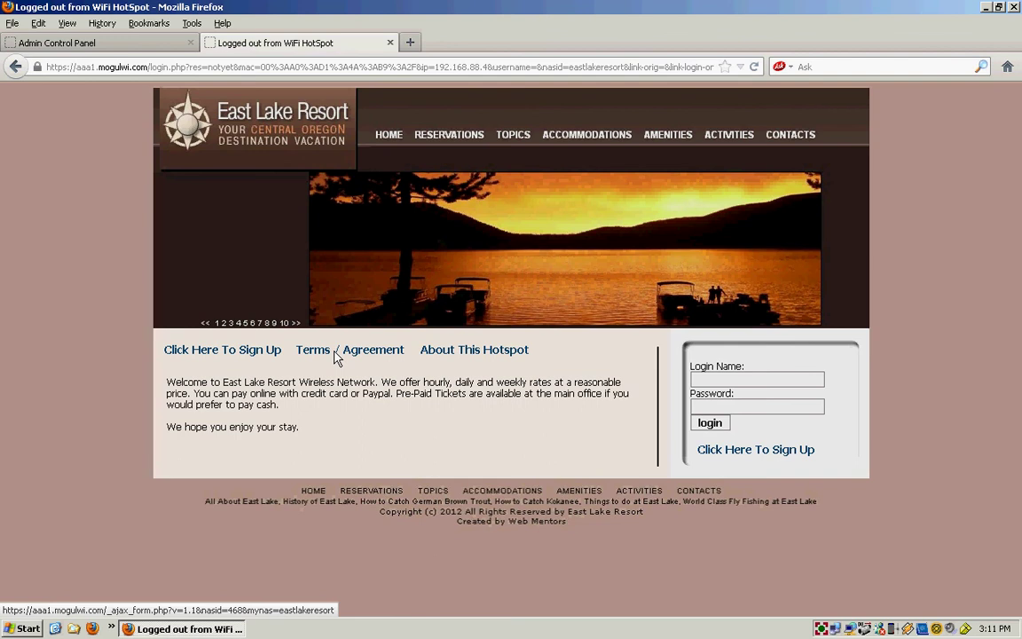
click(337, 353)
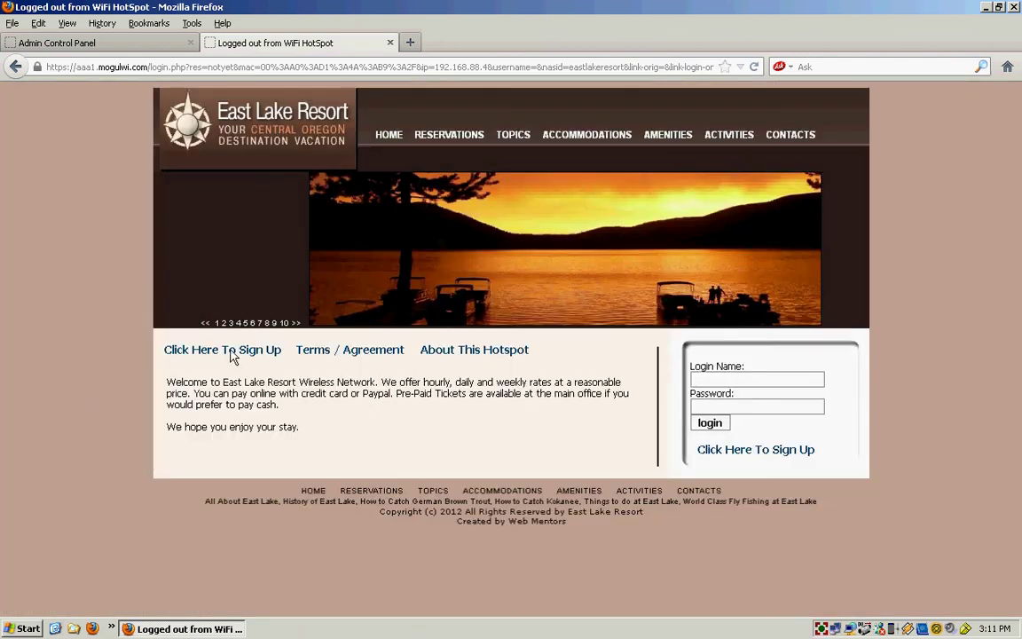
click(218, 351)
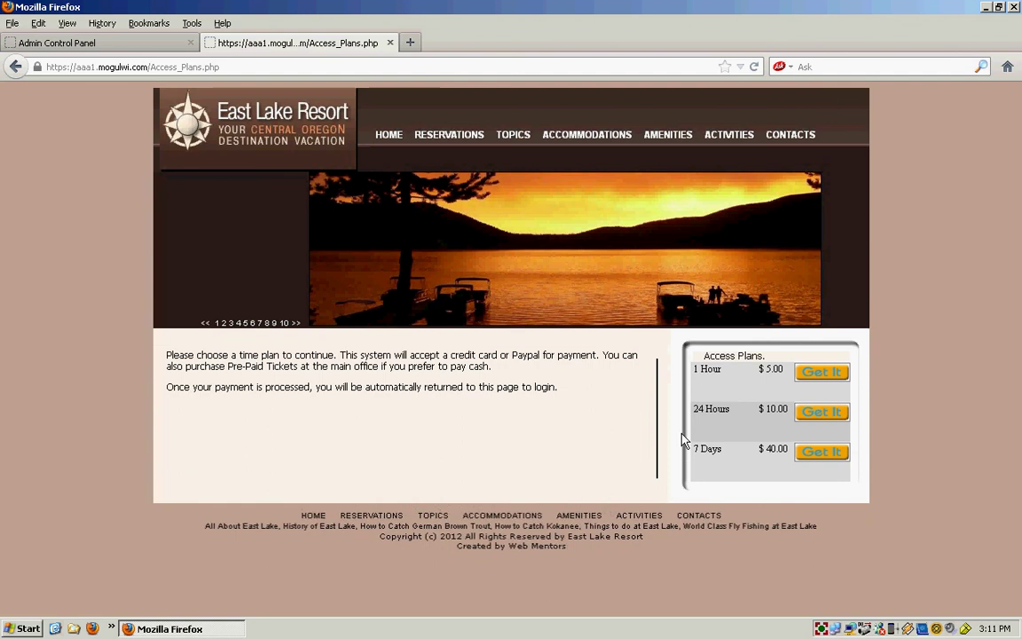